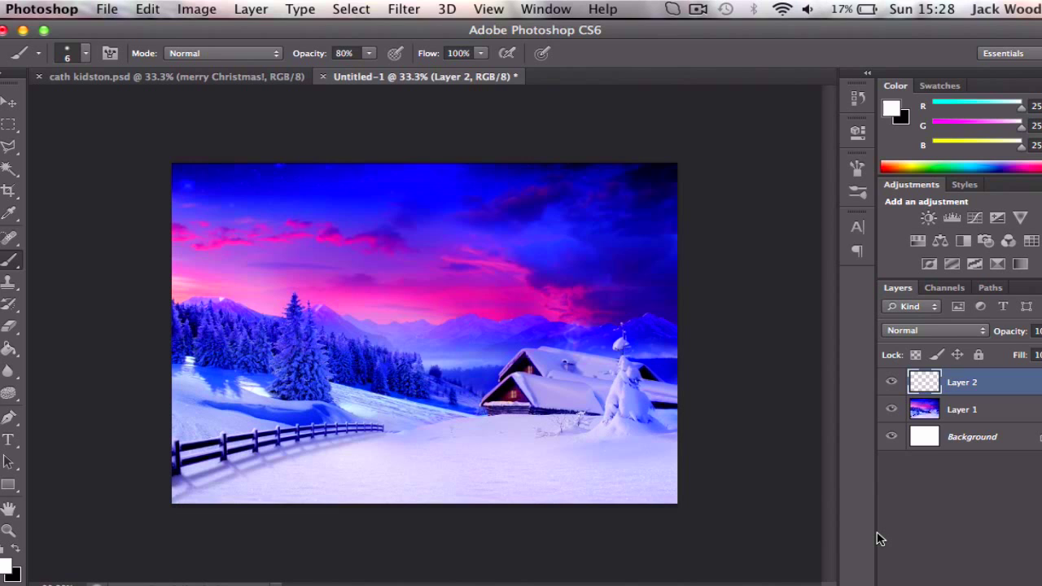
Check the landscape, then select the Rectangle 1 copy layer in the Christmas card document.
key("super+plus")
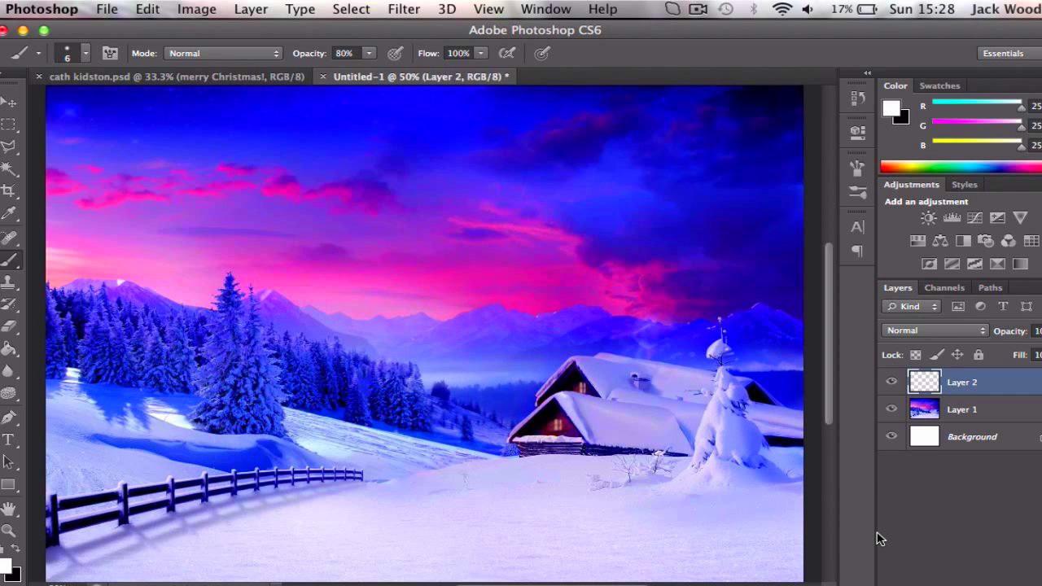
key("super+minus")
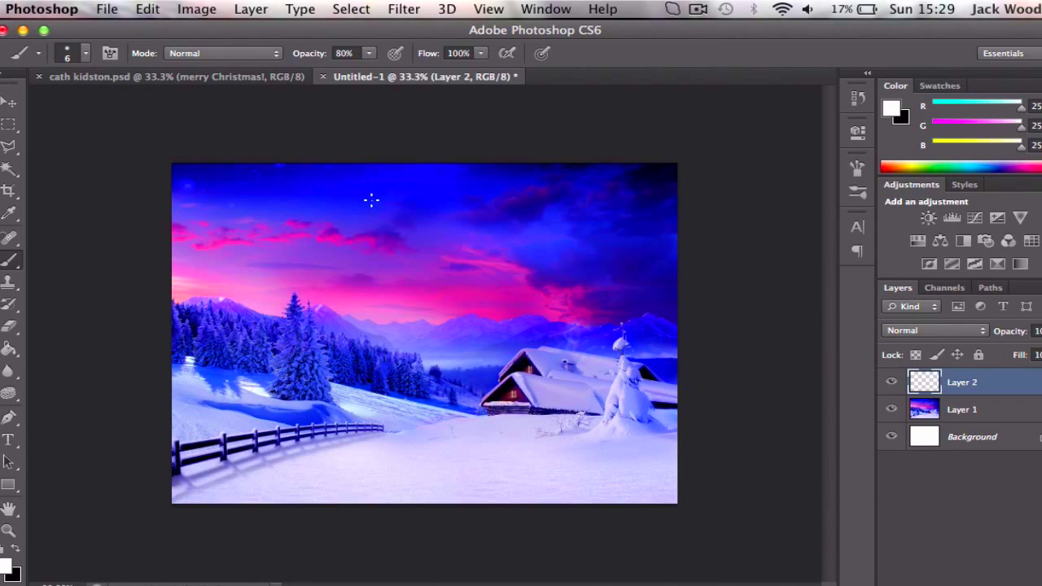
left_click(226, 77)
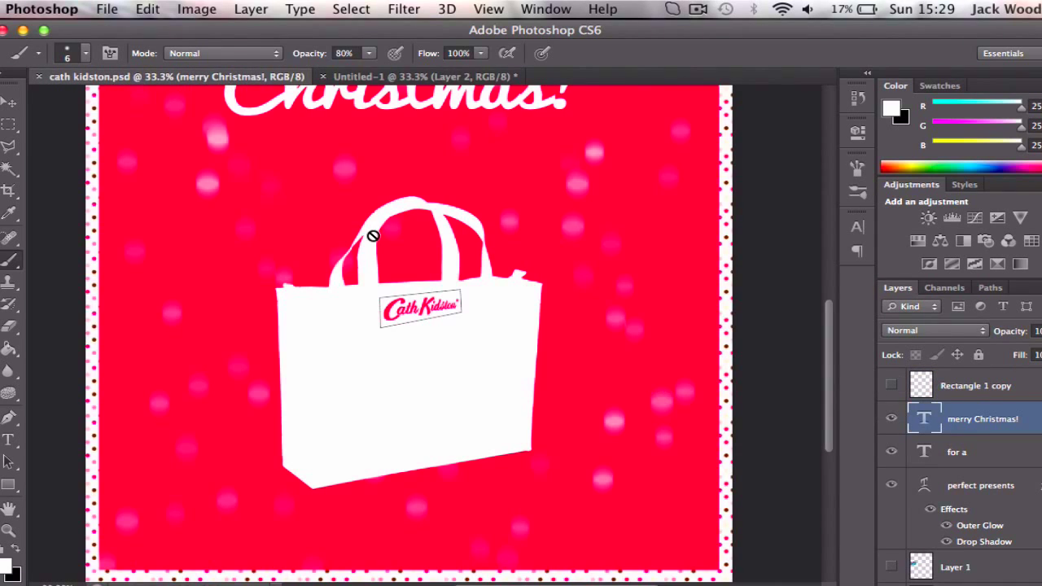
key("super+minus")
key("super+minus")
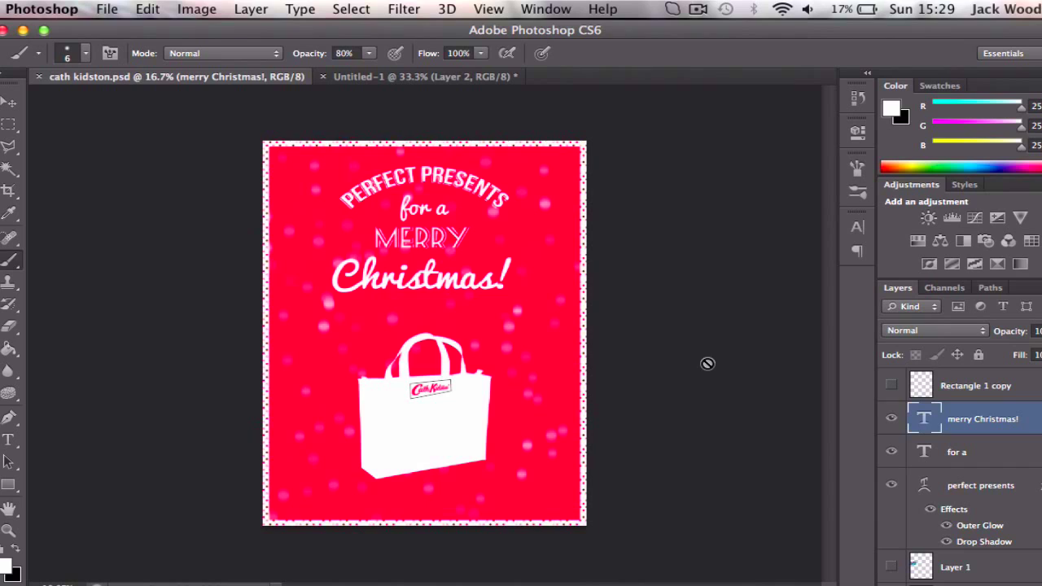
left_click(1005, 396)
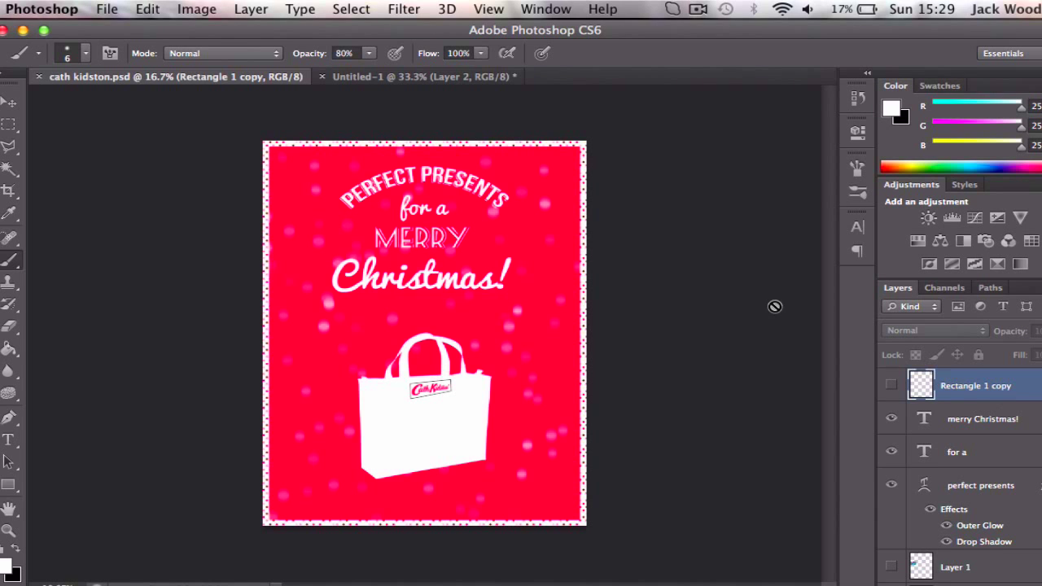
Return to the winter landscape and review the Brush panel's dynamics options and presets.
left_click(469, 79)
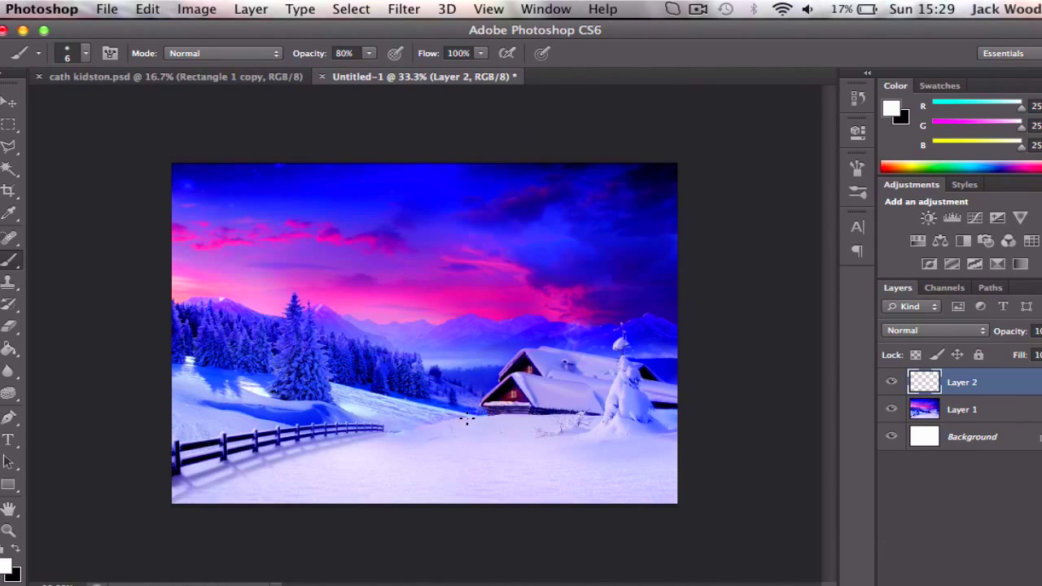
key("super+equal")
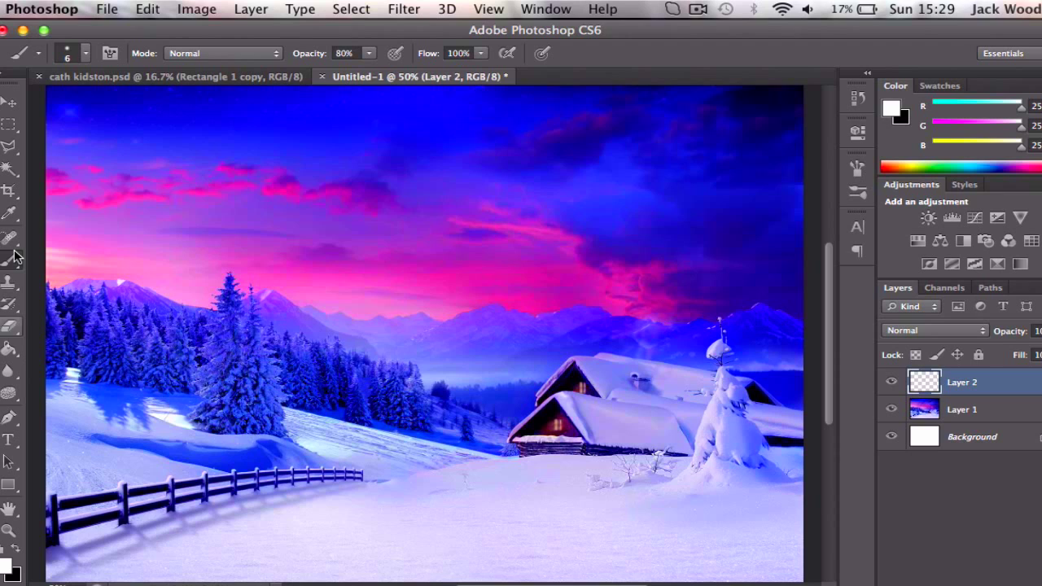
left_click(856, 168)
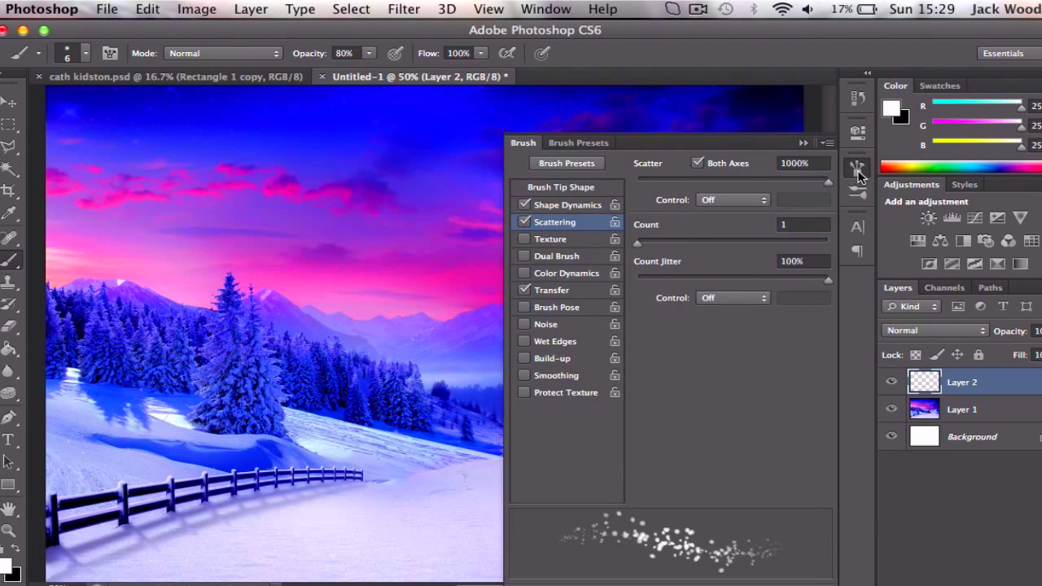
left_click(590, 203)
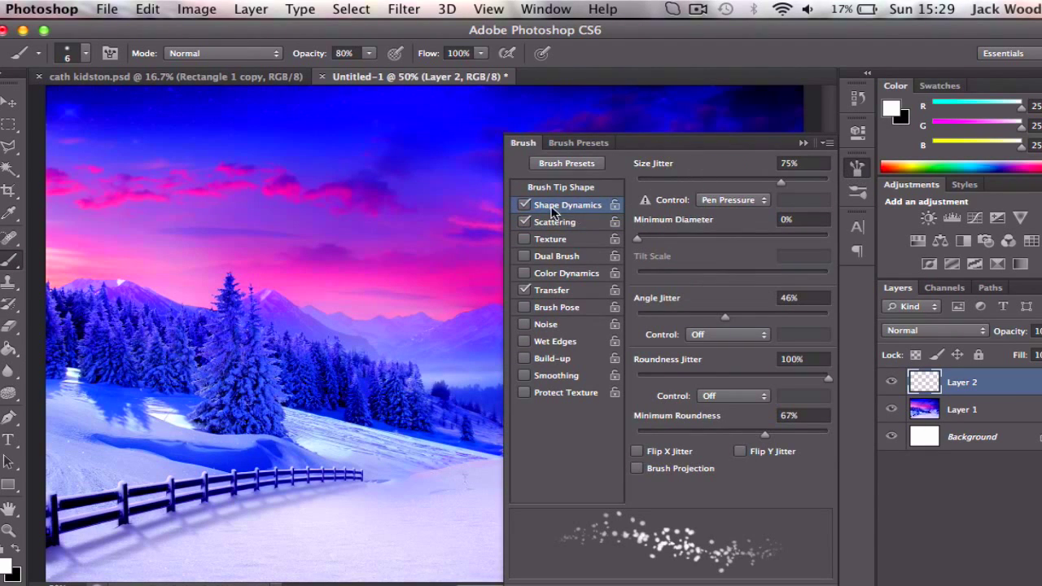
left_click(523, 221)
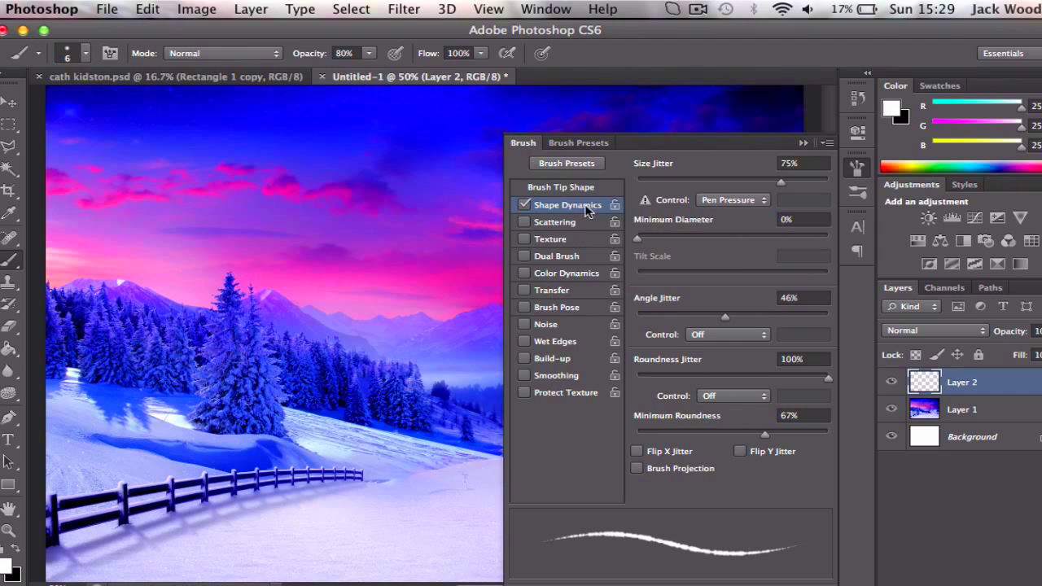
left_click(599, 144)
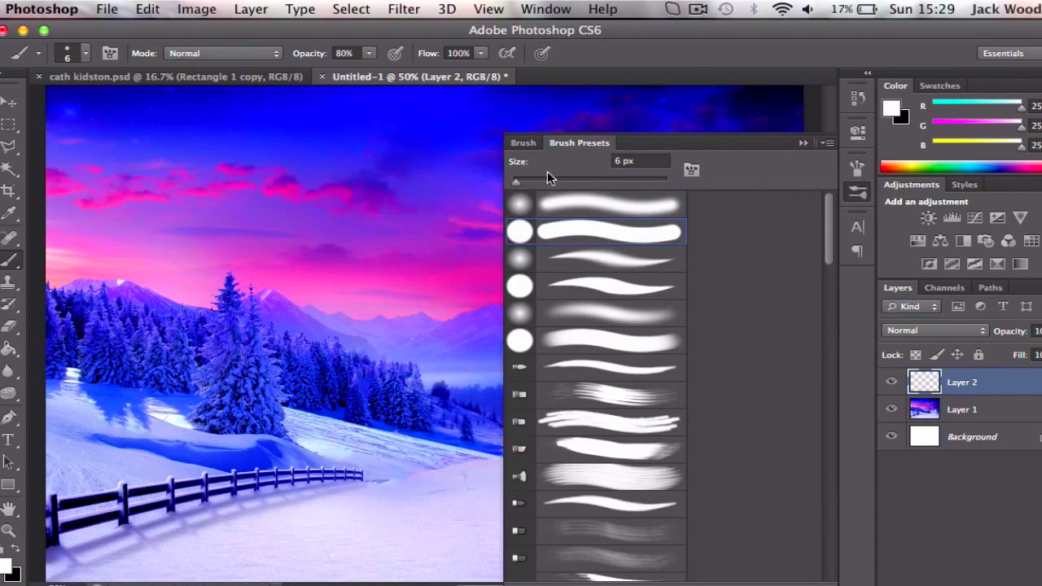
left_click(523, 143)
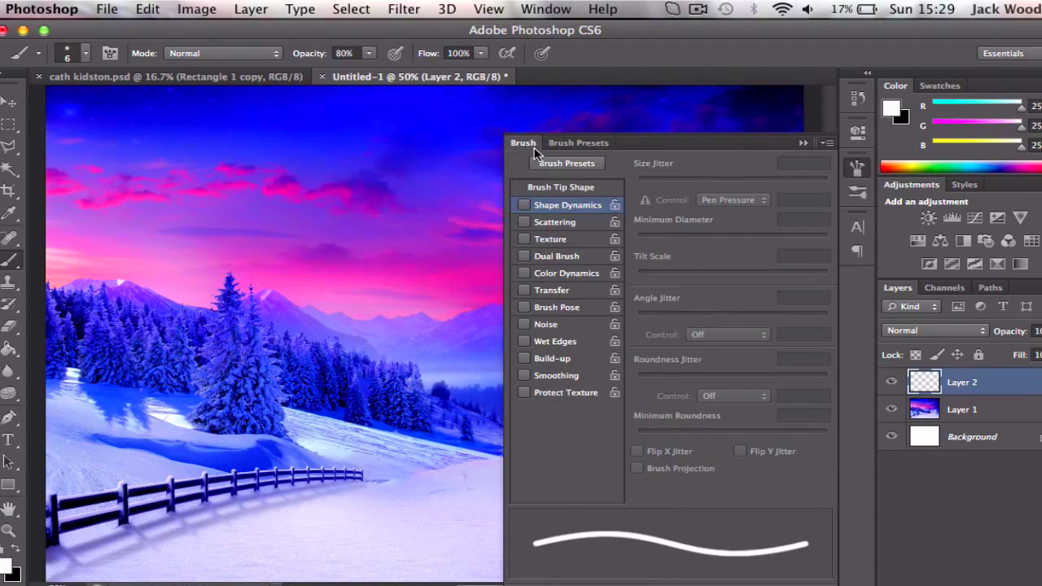
Enable Shape Dynamics with 78% size jitter and Scattering at 1000% on both axes.
left_click(525, 205)
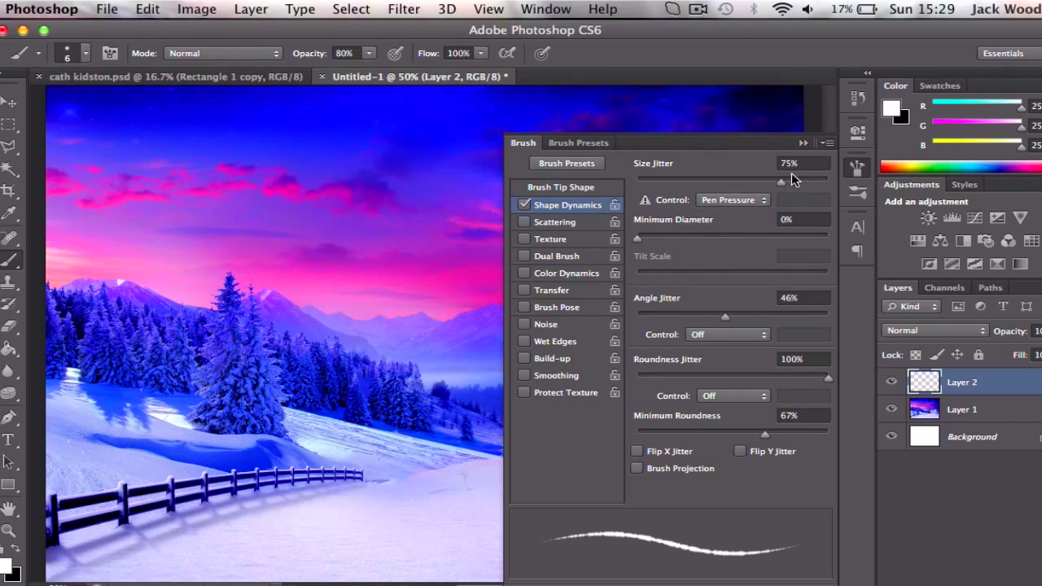
mouse_move(783, 182)
left_mouse_down()
mouse_move(815, 185)
mouse_move(787, 189)
left_mouse_up()
left_click(525, 223)
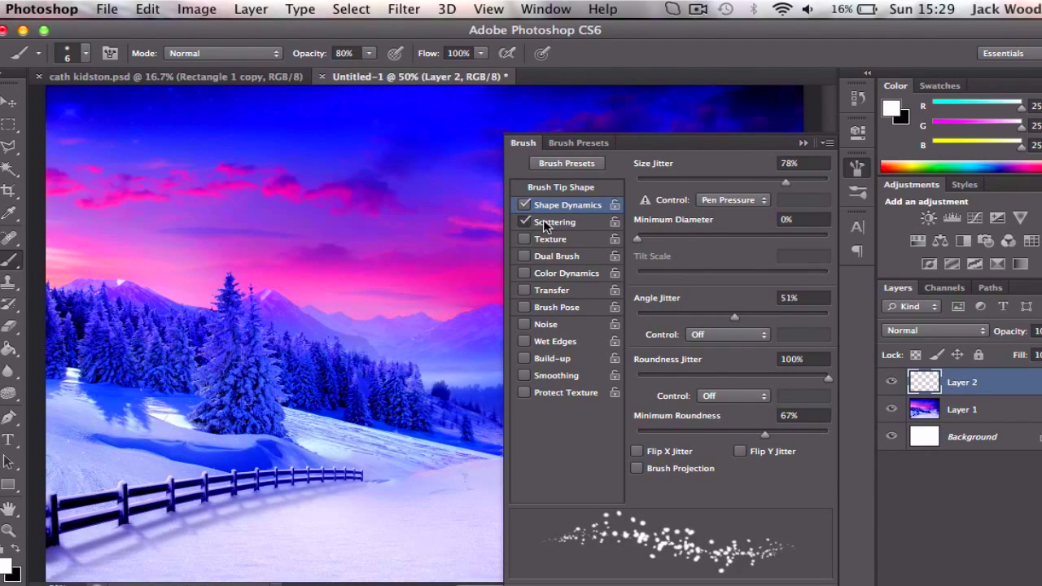
left_click(548, 224)
left_click_drag(826, 186, 886, 179)
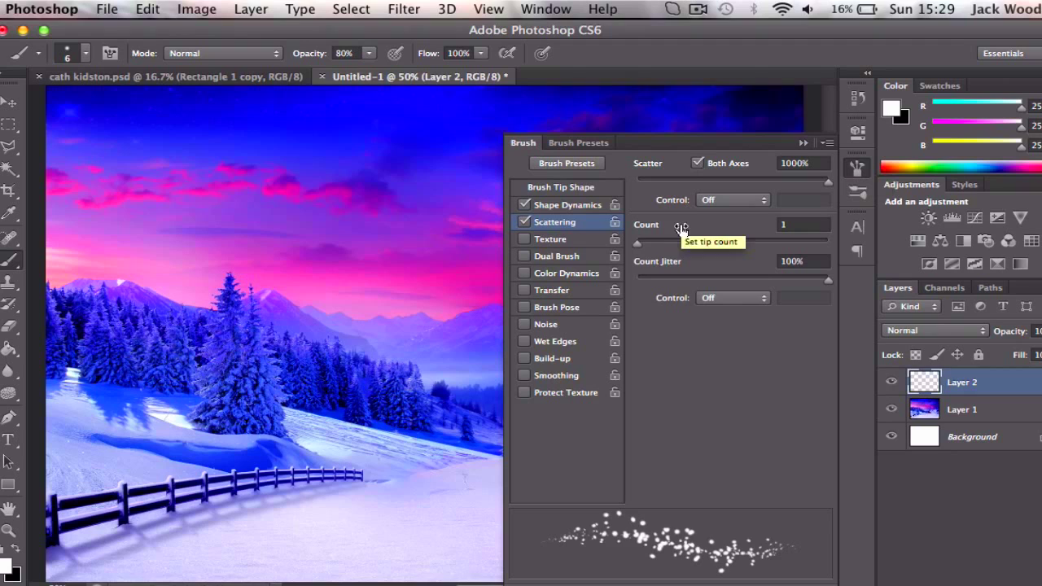
mouse_move(637, 243)
left_mouse_down()
mouse_move(817, 246)
mouse_move(621, 248)
left_mouse_up()
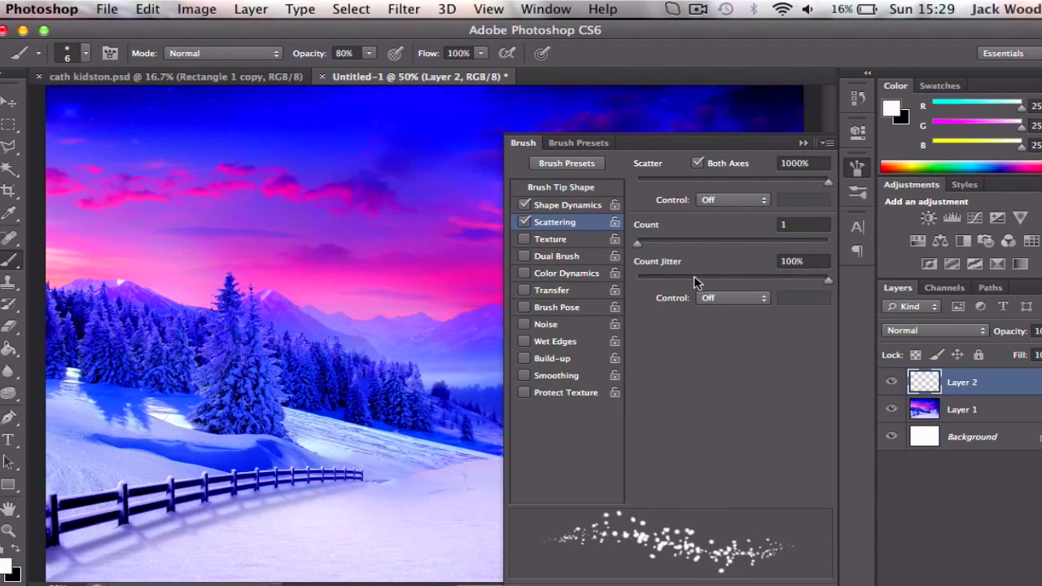
Enable Transfer with 32% opacity jitter and 0% flow jitter.
left_click(536, 293)
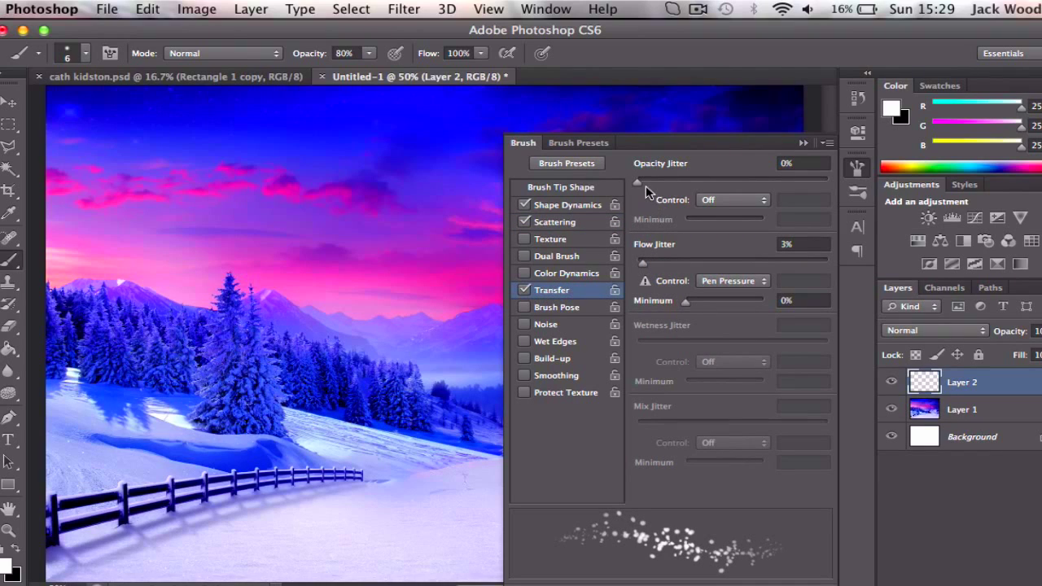
left_click_drag(641, 187, 698, 194)
left_click_drag(674, 262, 617, 265)
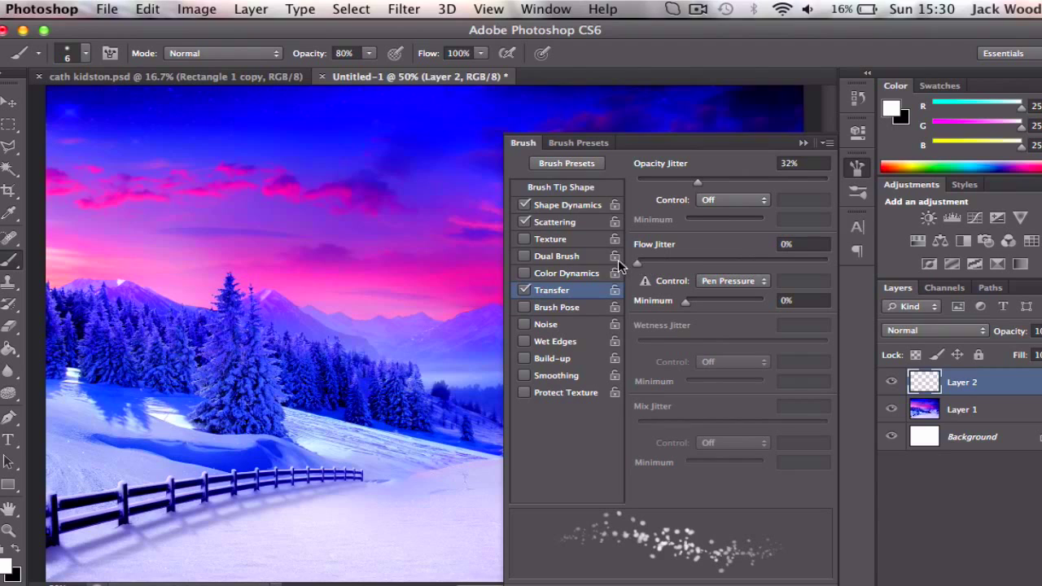
Set the brush size to 62 px and zoom out to the whole image.
left_click(803, 144)
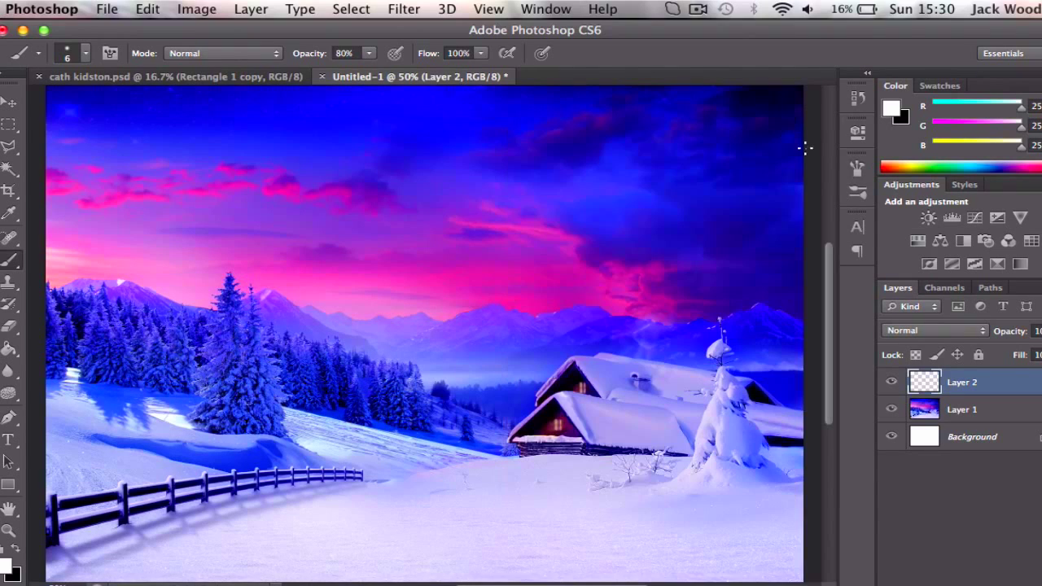
left_click(78, 52)
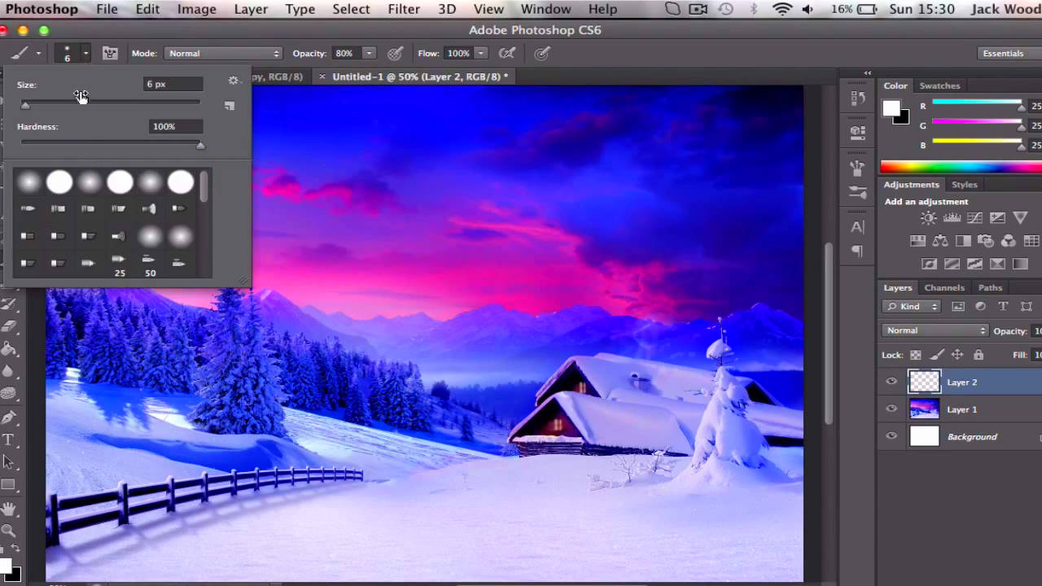
left_click_drag(79, 105, 75, 107)
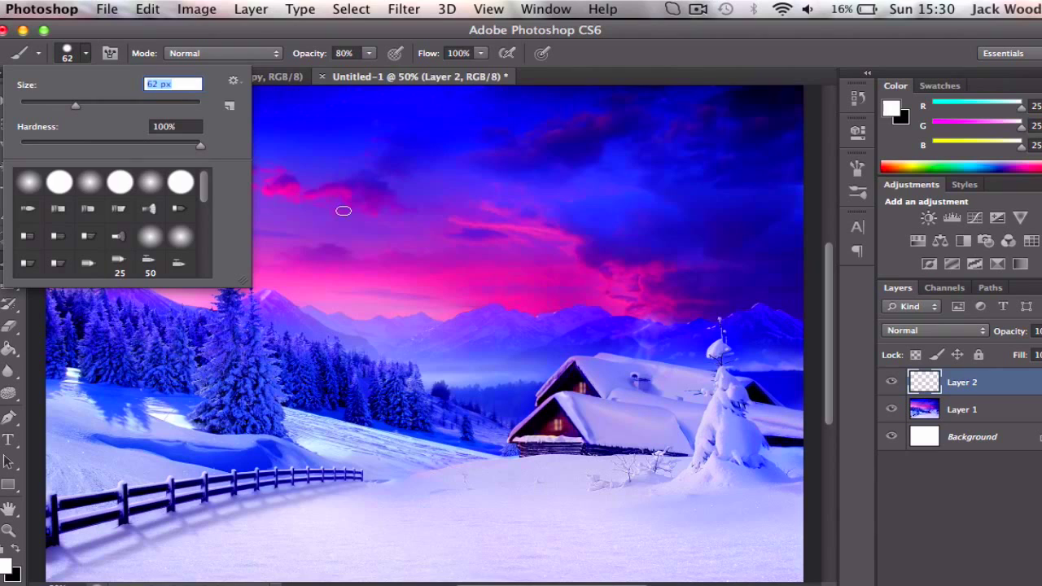
key("super+minus")
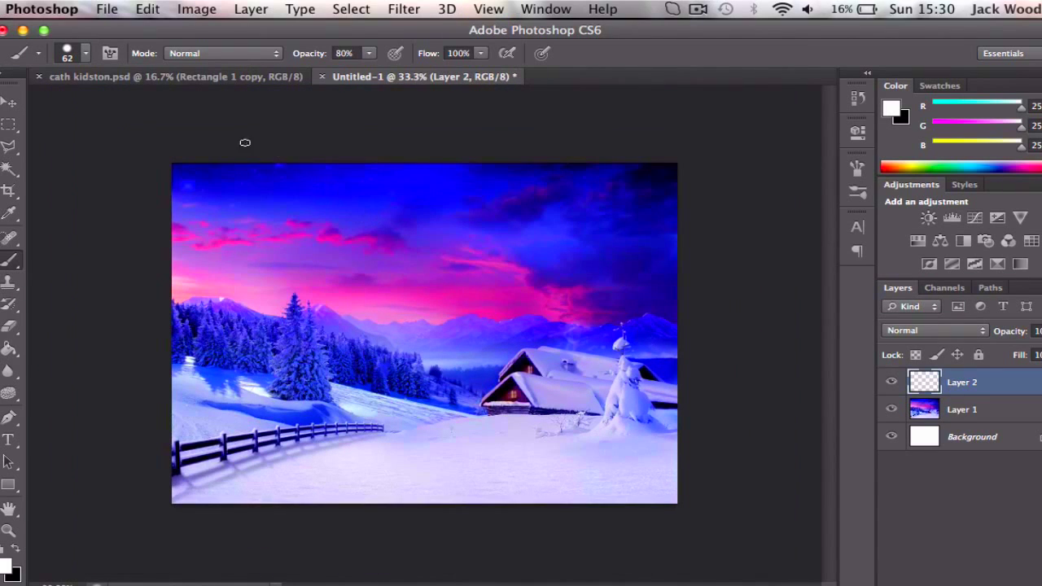
Paint white snow dabs across the sky, trees, centre and fence area of Layer 2.
mouse_move(181, 159)
left_mouse_down()
mouse_move(227, 199)
mouse_move(372, 456)
left_mouse_up()
mouse_move(326, 163)
left_mouse_down()
mouse_move(505, 374)
mouse_move(570, 489)
left_mouse_up()
left_click_drag(465, 168, 727, 573)
left_click_drag(596, 183, 668, 317)
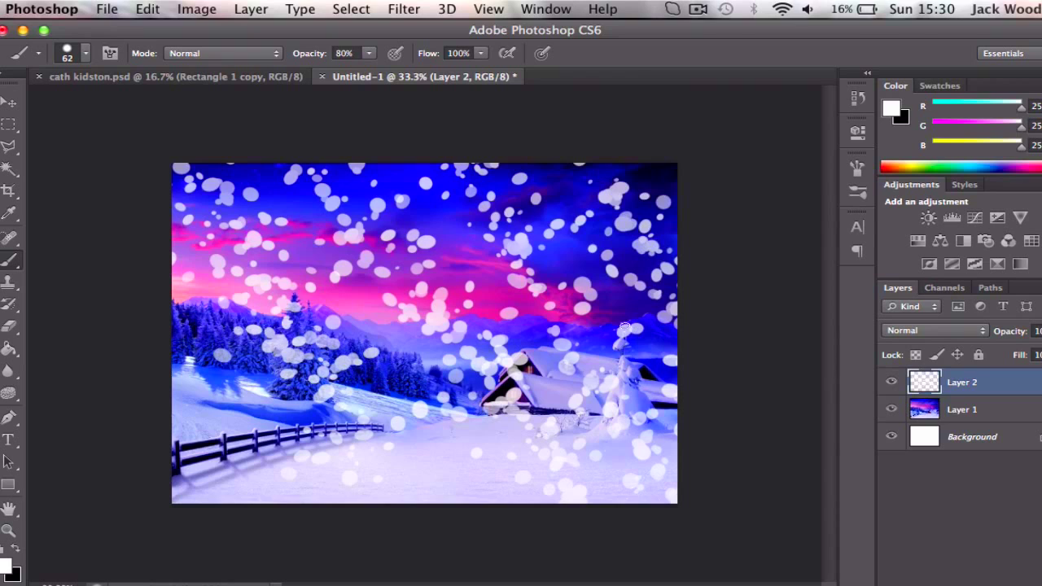
left_click_drag(185, 167, 366, 440)
left_click_drag(236, 285, 277, 228)
left_click_drag(363, 379, 409, 427)
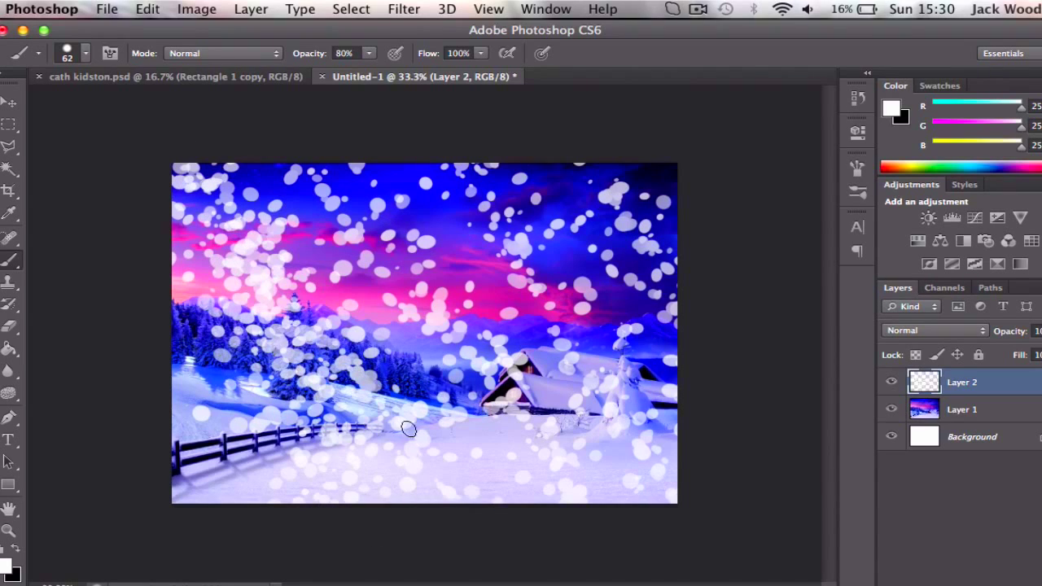
Add a new empty layer and shrink the brush to 29 px.
key("super+alt+shift+n")
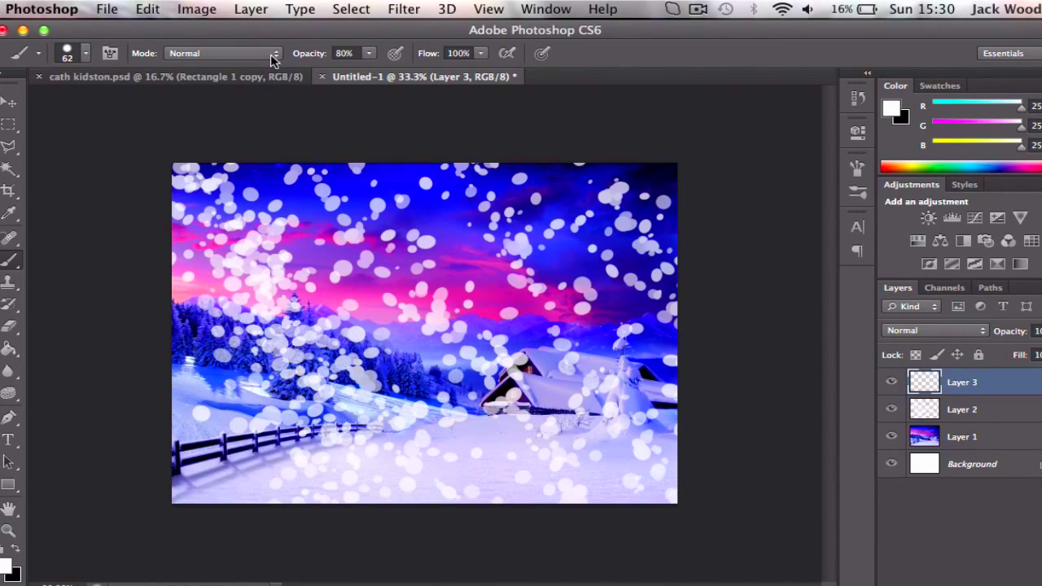
left_click(86, 53)
left_click(45, 106)
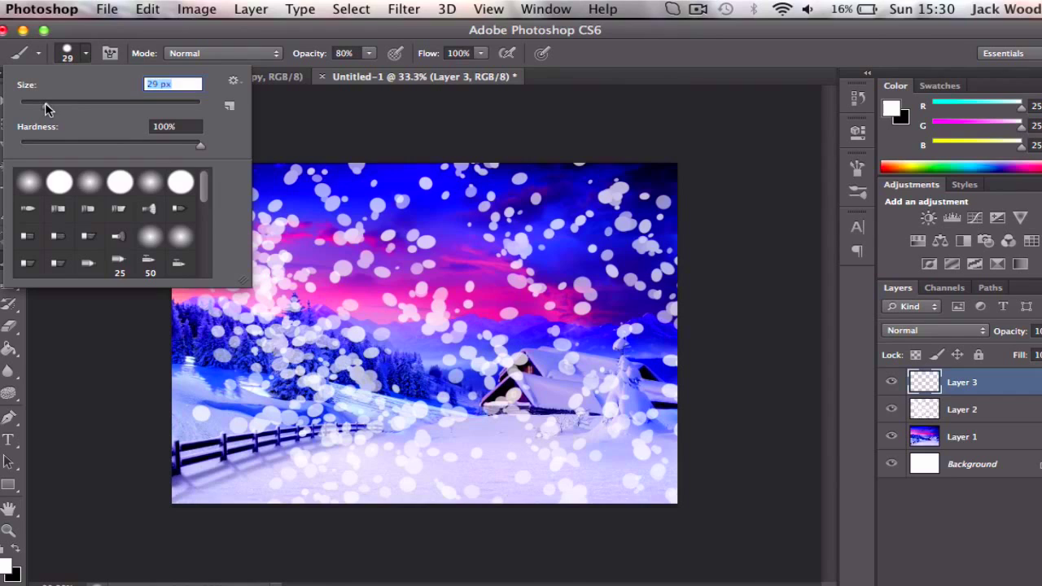
key("Return")
Paint 29 px snow trails across the sky, house, right side and left trees.
mouse_move(271, 160)
left_mouse_down()
mouse_move(386, 384)
mouse_move(466, 490)
left_mouse_up()
left_click_drag(353, 183, 382, 264)
left_click_drag(436, 338, 489, 407)
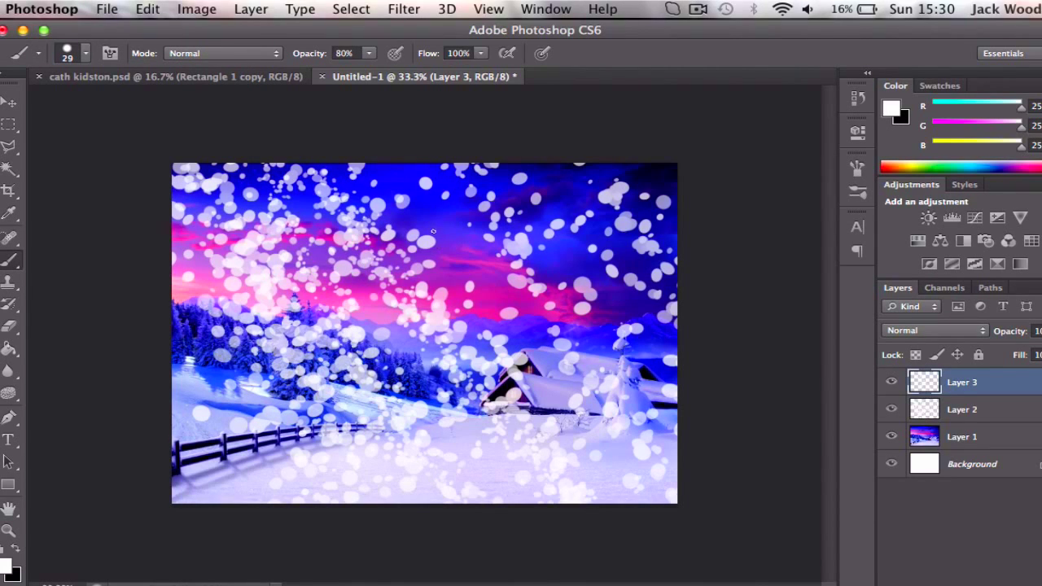
mouse_move(480, 189)
left_mouse_down()
mouse_move(471, 275)
mouse_move(562, 387)
left_mouse_up()
mouse_move(512, 167)
left_mouse_down()
mouse_move(581, 326)
mouse_move(660, 431)
left_mouse_up()
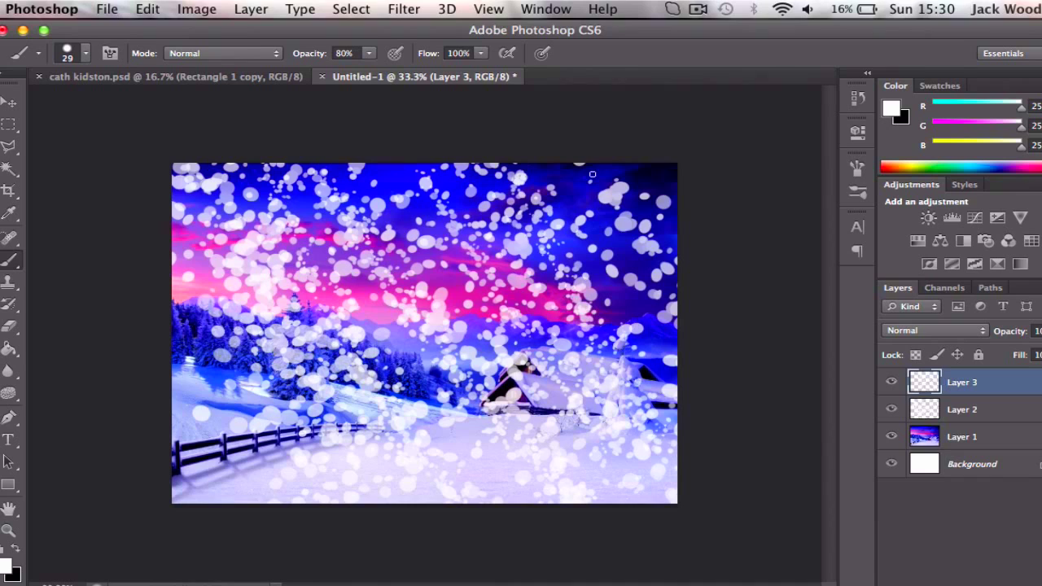
left_click_drag(594, 171, 638, 261)
left_click_drag(197, 272, 268, 472)
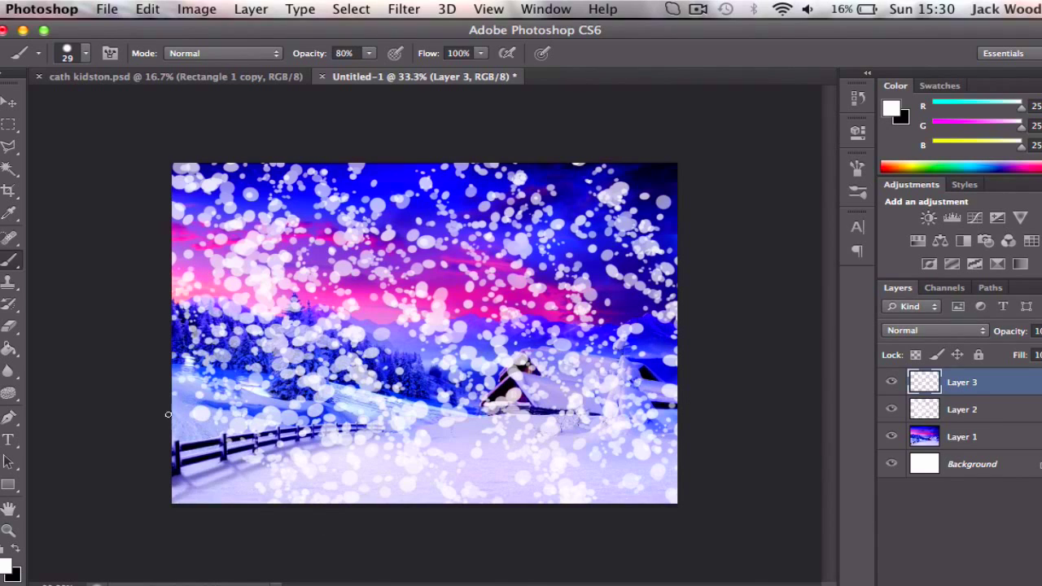
Try a tiny brush, undo that stray trail, and settle on a 14 px brush.
left_click(85, 53)
left_click_drag(42, 105, 25, 109)
left_click_drag(382, 164, 521, 355)
key("super+z")
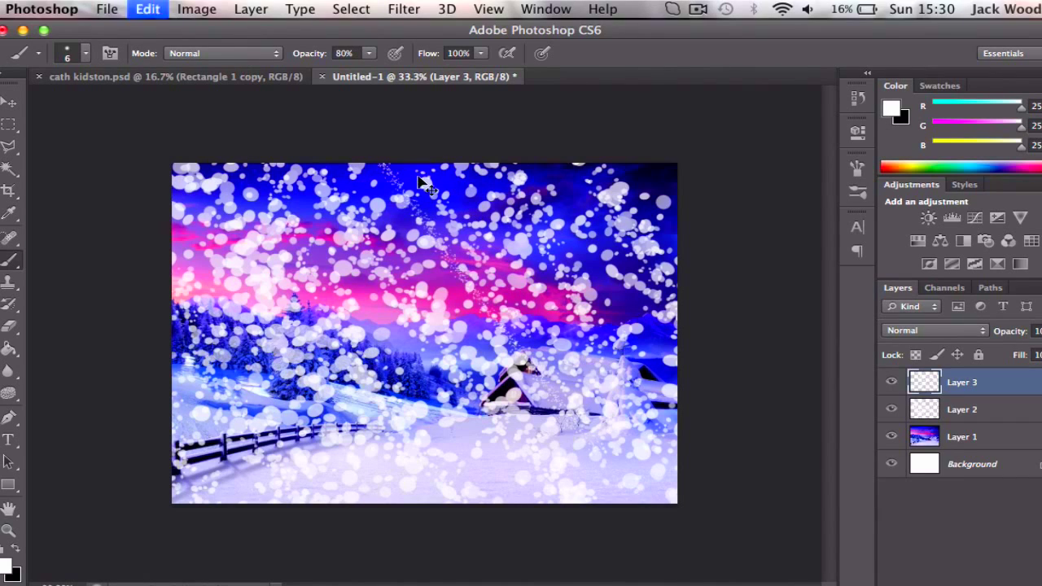
left_click(85, 52)
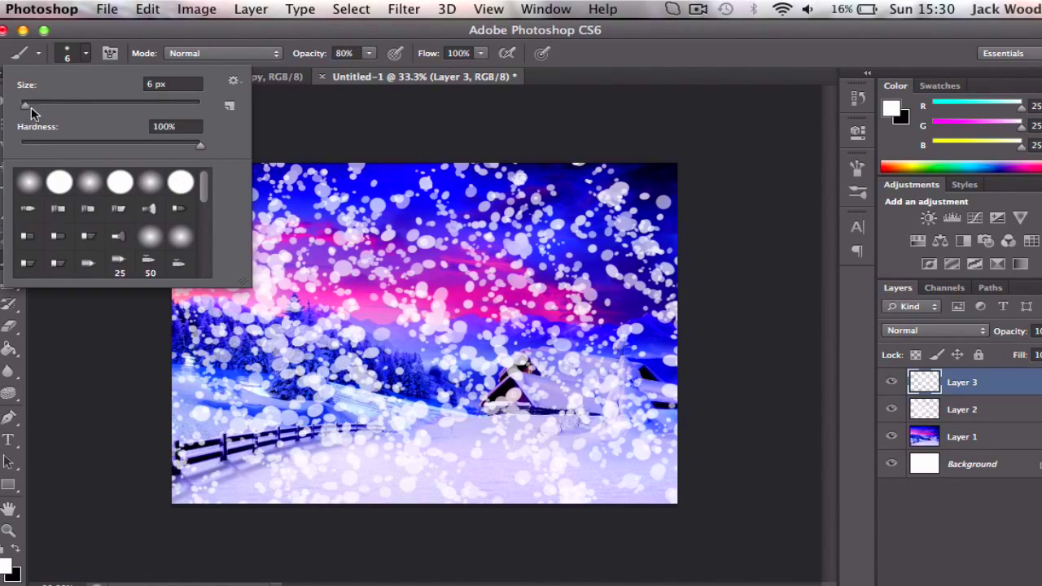
left_click_drag(27, 106, 33, 107)
left_click(364, 150)
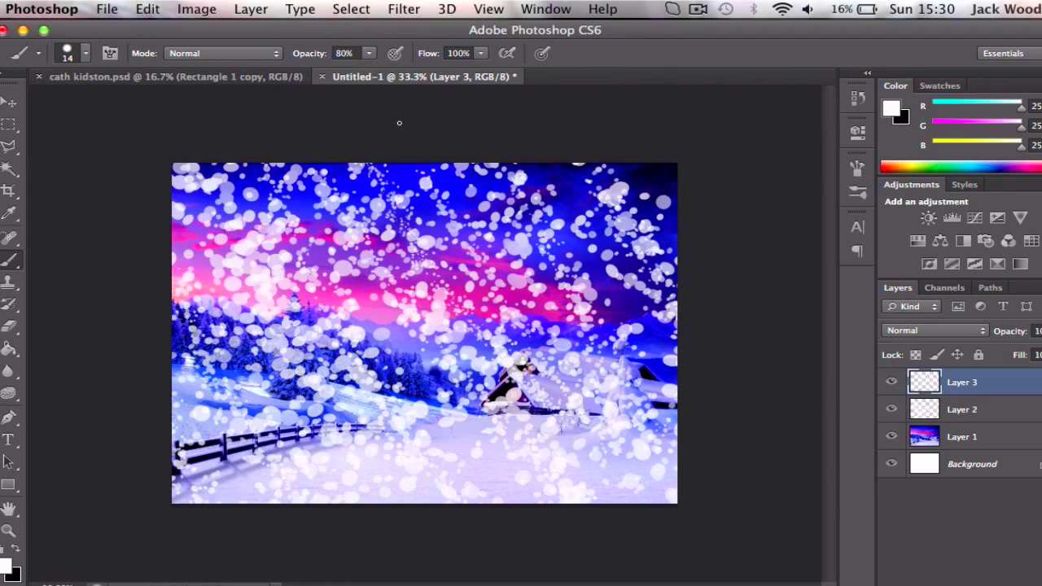
Paint fine 14 px snow dabs over the upper-right sky, left side and fence area.
left_click_drag(431, 191, 648, 464)
mouse_move(488, 188)
left_mouse_down()
mouse_move(675, 401)
mouse_move(651, 383)
left_mouse_up()
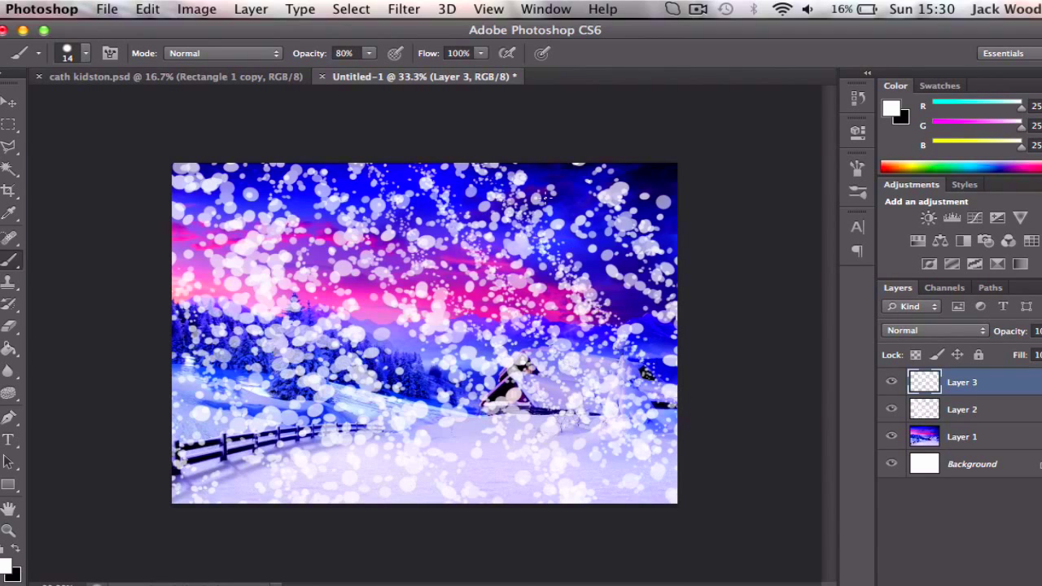
left_click_drag(561, 207, 694, 350)
left_click_drag(581, 181, 663, 297)
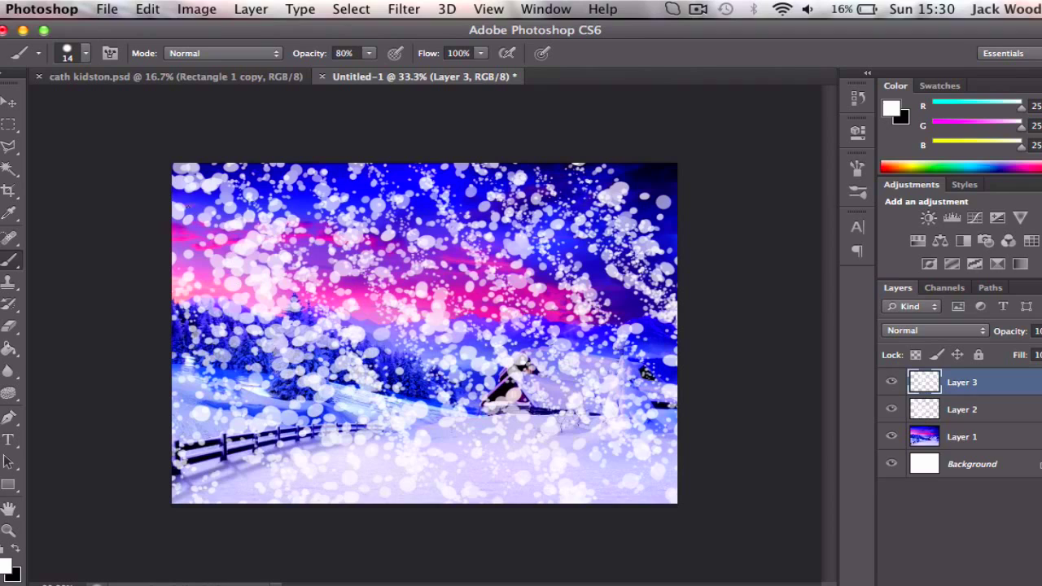
left_click_drag(203, 228, 309, 423)
left_click_drag(162, 277, 332, 564)
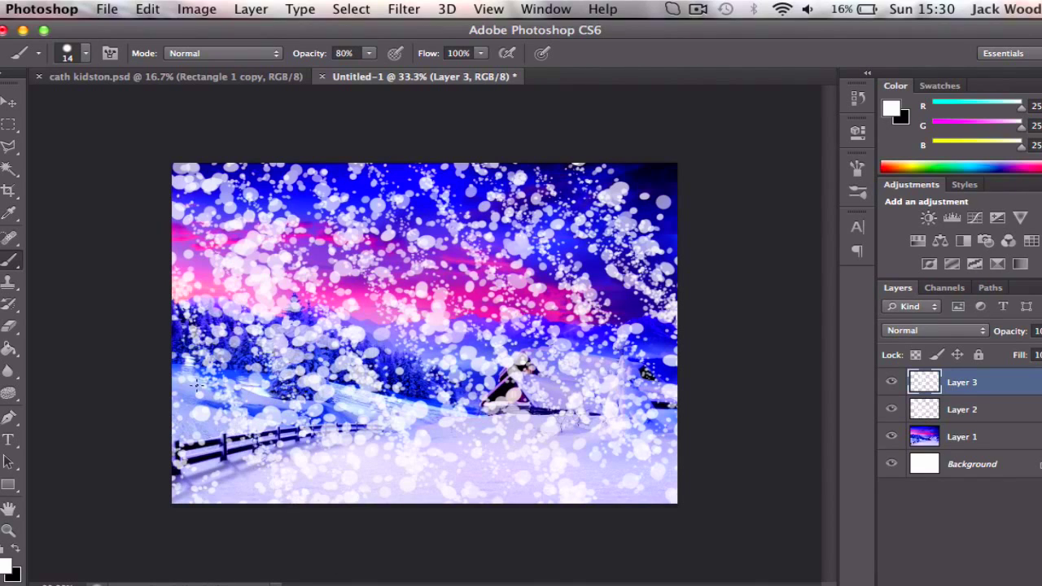
left_click_drag(197, 384, 236, 489)
Merge Layer 2 into Layer 3 so the snow sits on one layer.
key("super+plus")
key("super+plus")
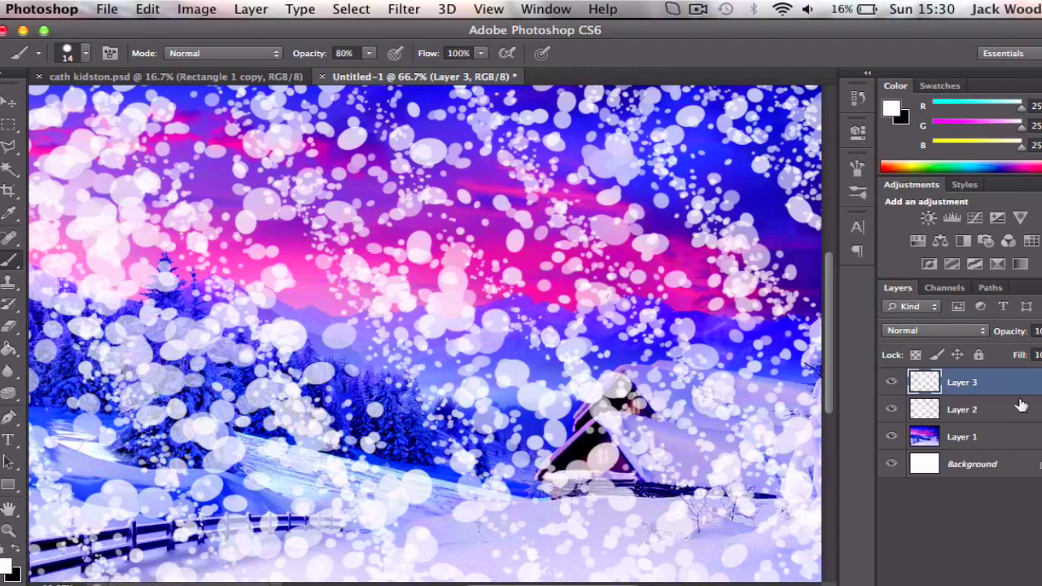
left_click(995, 413, "shift")
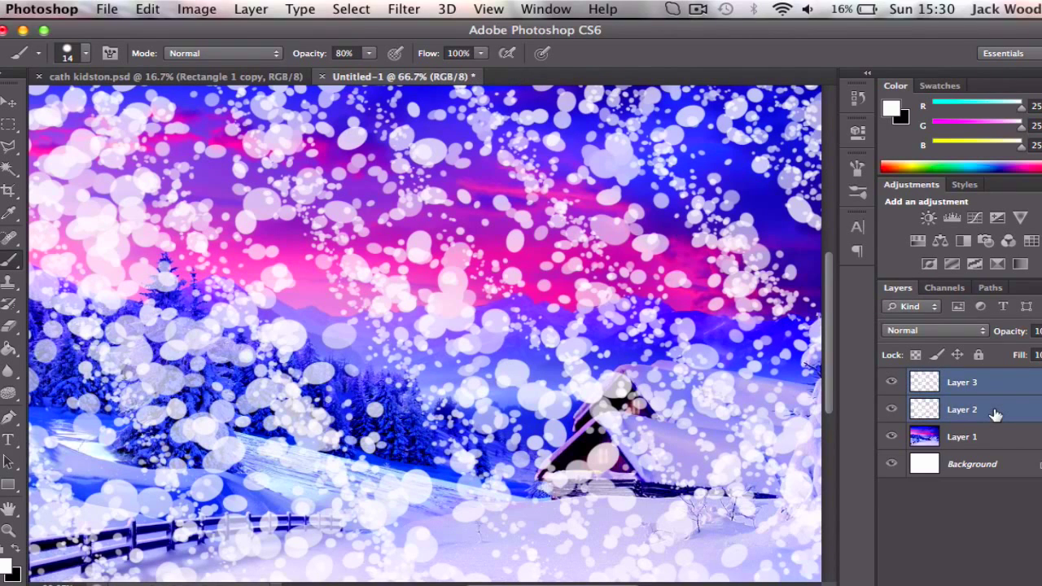
key("super+e")
Apply a Motion Blur to the snow at -56° with a 26-pixel distance.
left_click(400, 9)
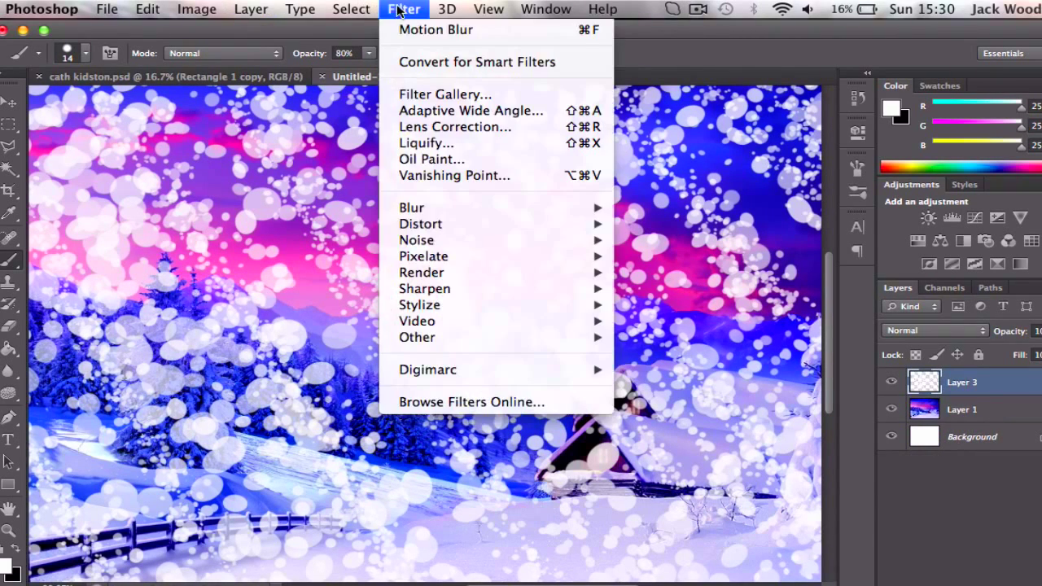
mouse_move(449, 209)
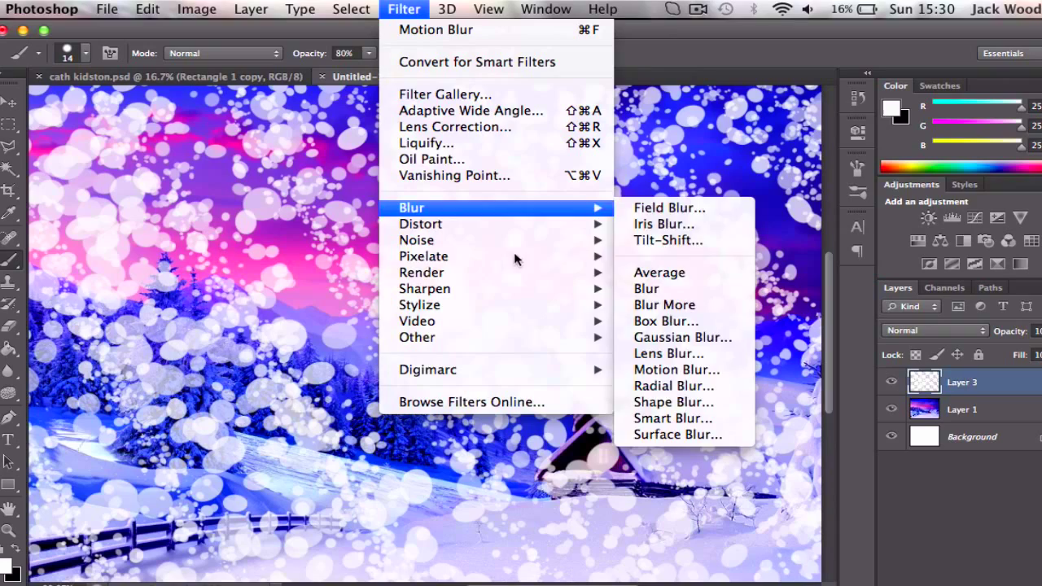
left_click(655, 370)
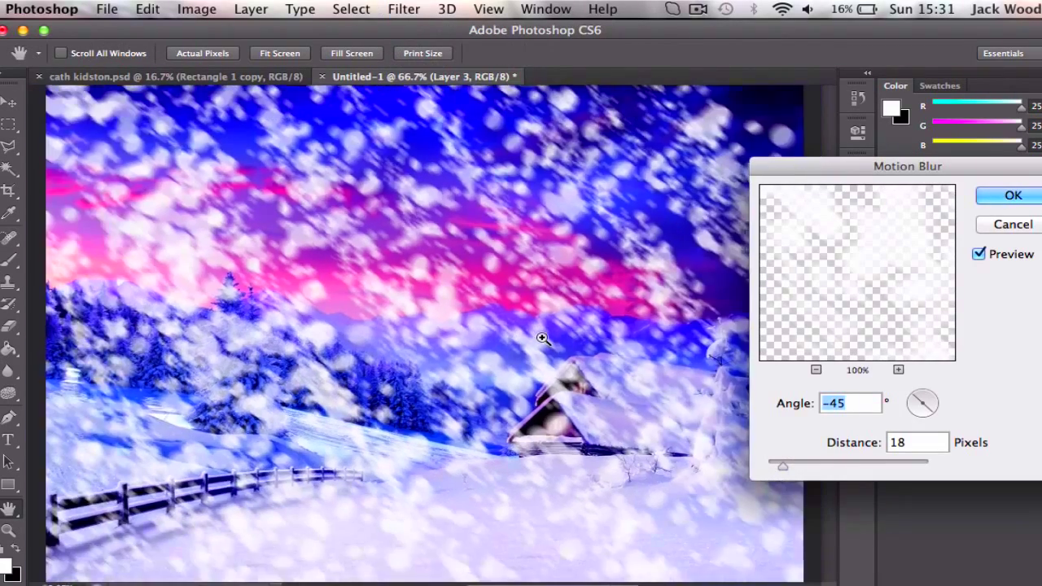
key("super+minus")
key("super+minus")
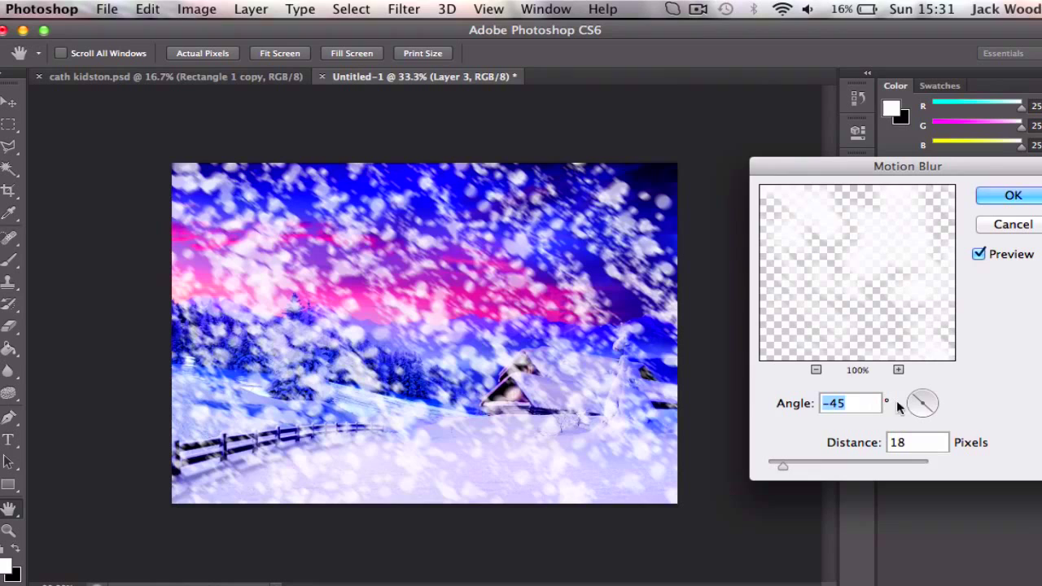
left_click_drag(918, 408, 920, 402)
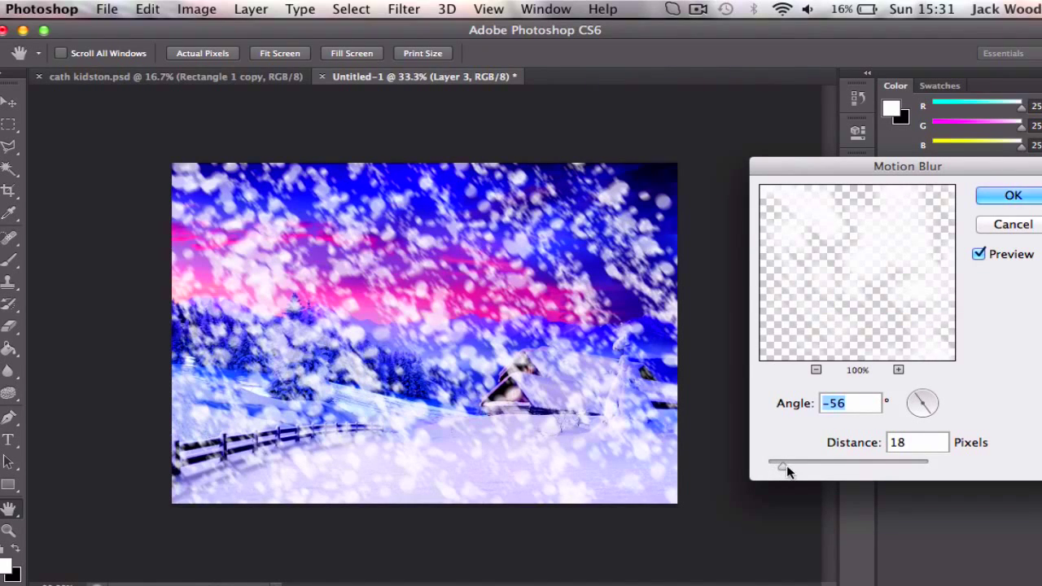
mouse_move(786, 464)
left_mouse_down()
mouse_move(876, 463)
mouse_move(763, 464)
mouse_move(792, 470)
left_mouse_up()
Apply the motion blur and fade Layer 3 to about 44% opacity.
left_click(1010, 196)
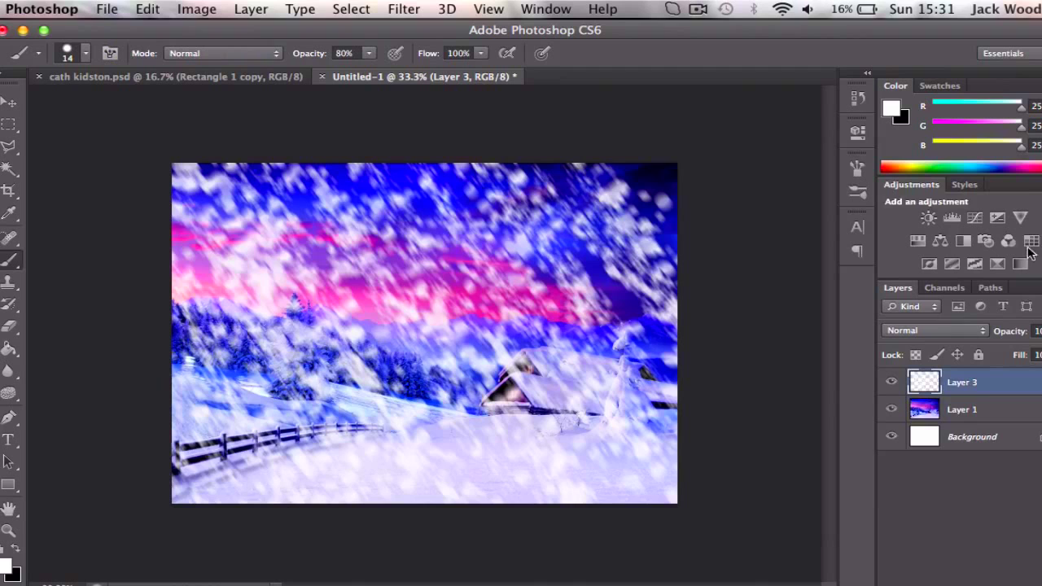
left_click(1038, 330)
mouse_move(1035, 348)
left_mouse_down()
mouse_move(999, 350)
mouse_move(1017, 352)
left_mouse_up()
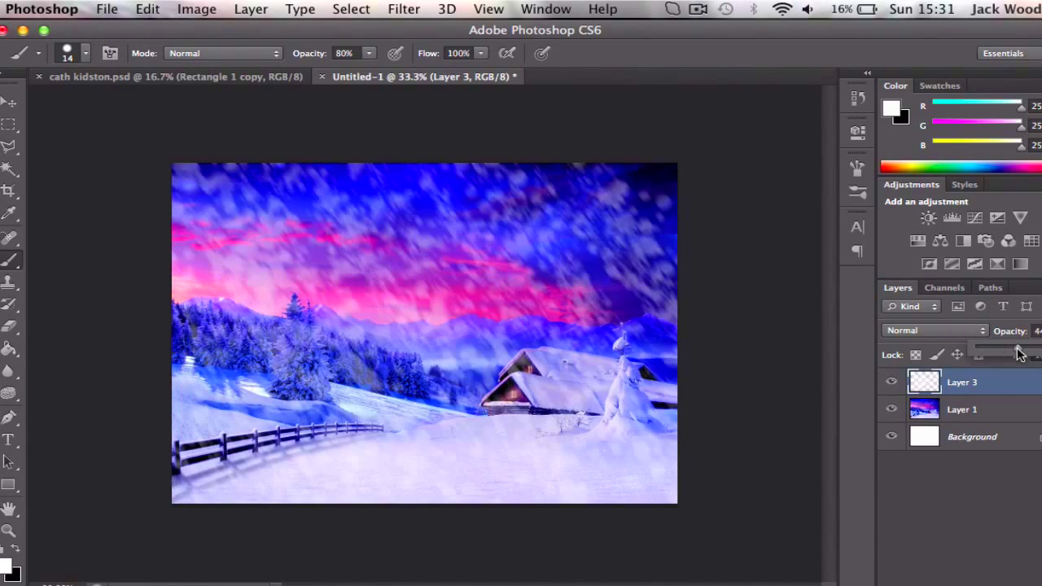
left_click(997, 390)
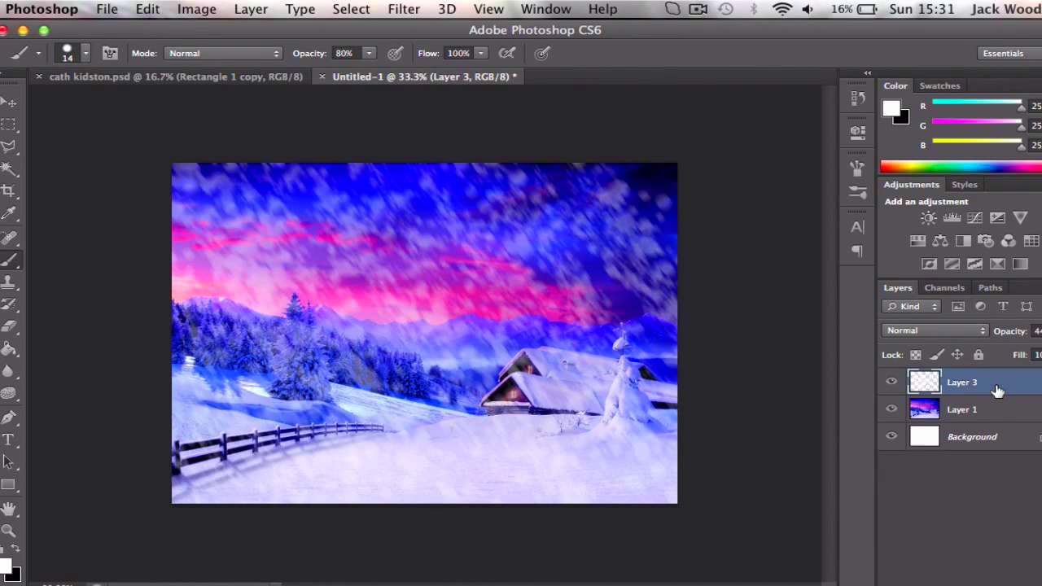
Duplicate Layer 3 and raise the Layer 3 copy's opacity to about 93%.
right_click(997, 390)
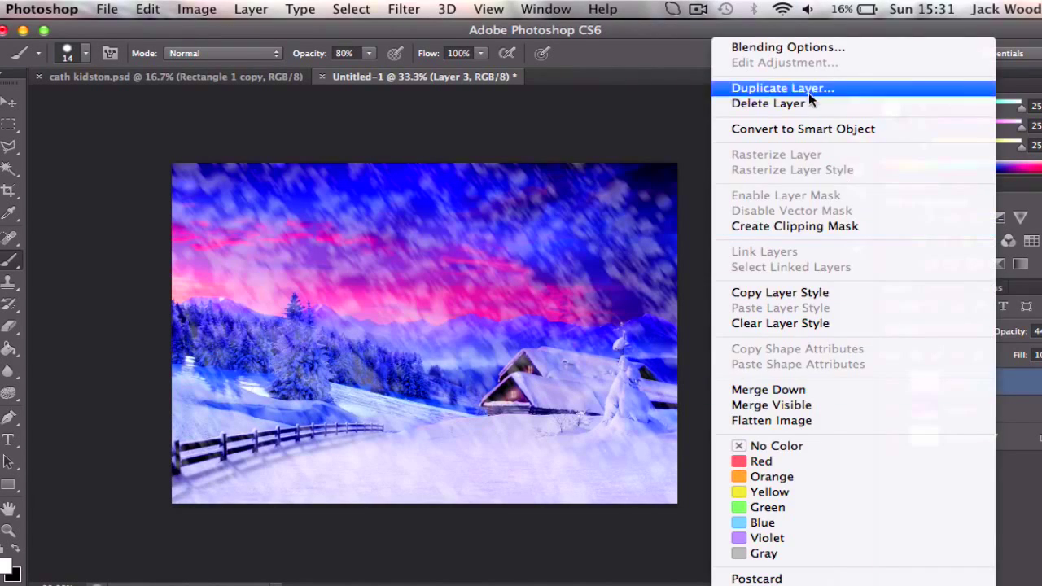
left_click(773, 88)
left_click(756, 251)
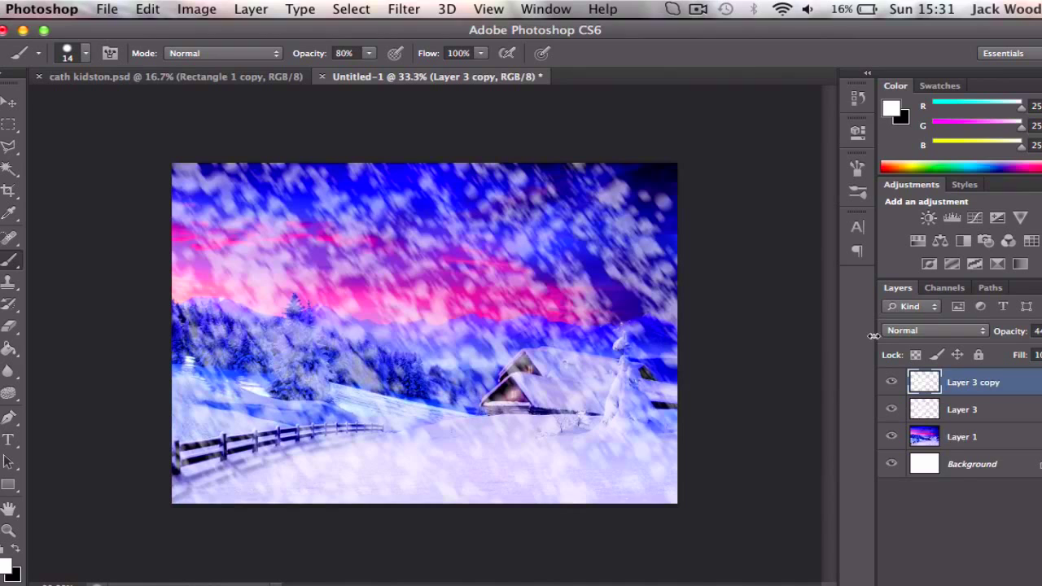
left_click(1040, 330)
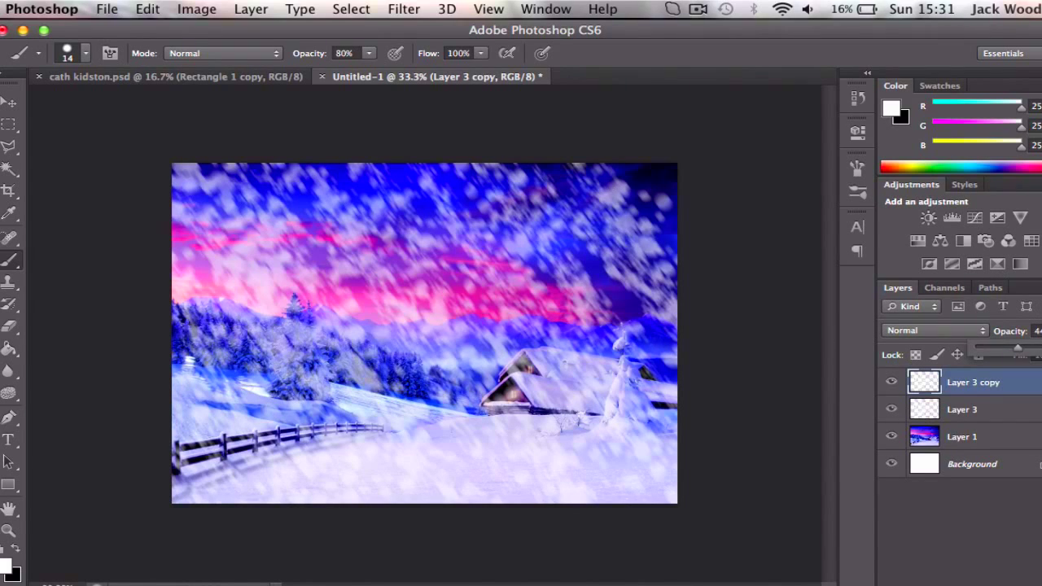
left_click_drag(1018, 347, 1041, 348)
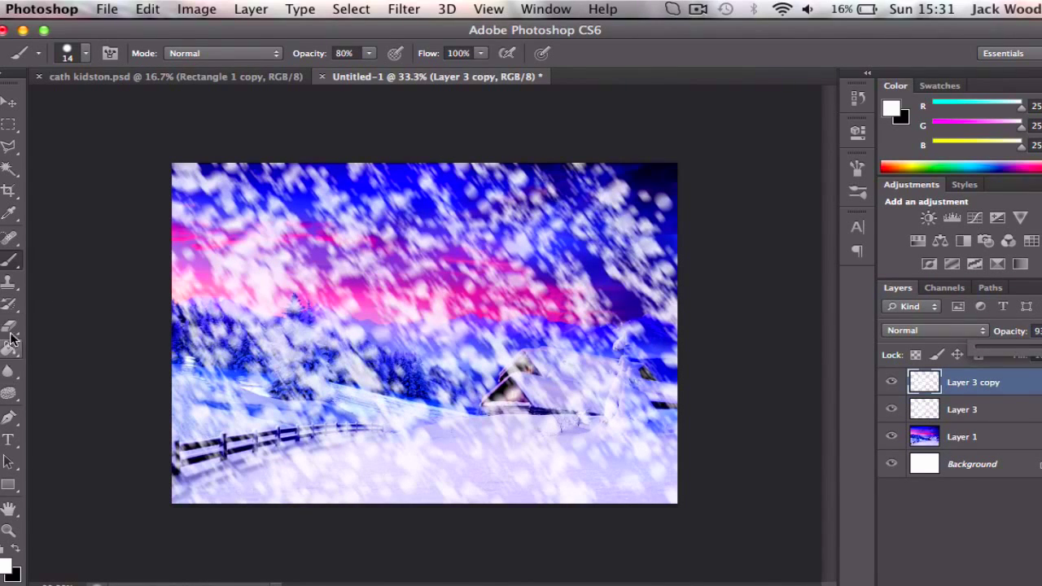
Set a fully soft 489 px Eraser with reduced opacity and fade snow down the right side.
left_click(10, 329)
left_click(85, 53)
left_click_drag(94, 105, 181, 106)
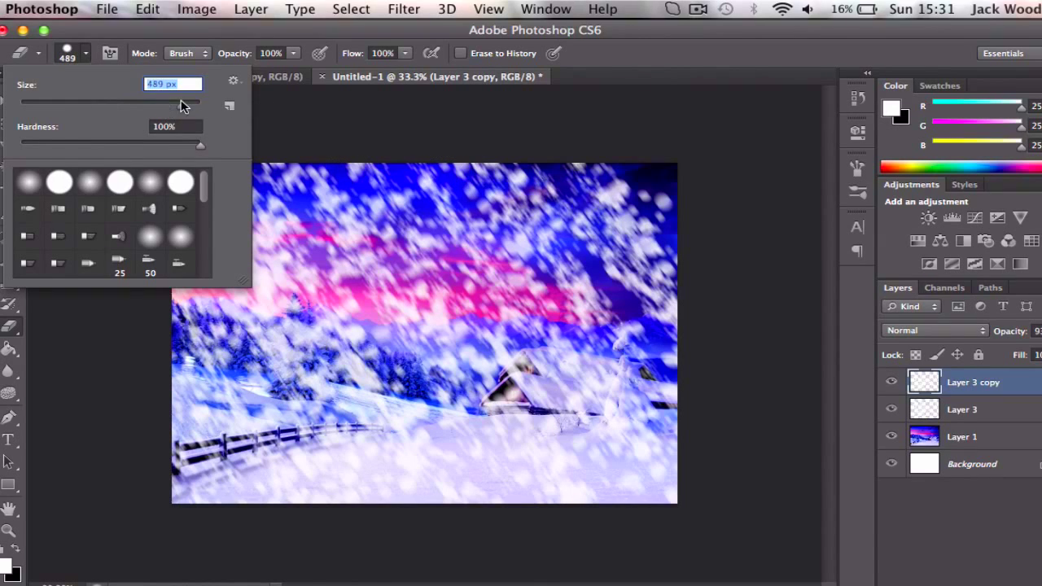
left_click_drag(65, 145, 33, 145)
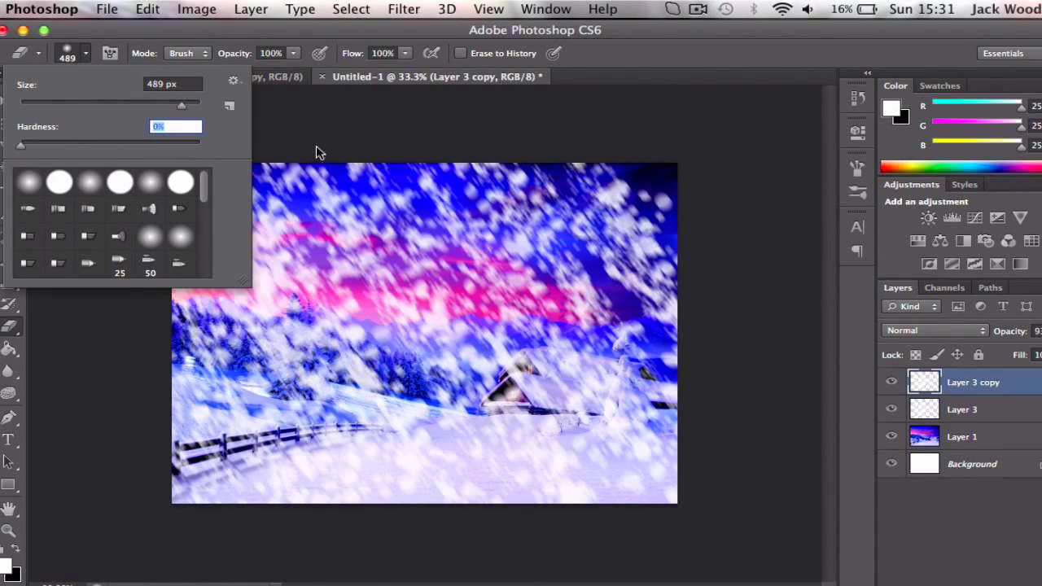
mouse_move(293, 53)
left_mouse_down()
mouse_move(289, 78)
mouse_move(239, 77)
left_mouse_up()
mouse_move(597, 200)
left_mouse_down()
mouse_move(665, 238)
mouse_move(662, 280)
mouse_move(644, 289)
mouse_move(556, 282)
mouse_move(606, 402)
mouse_move(481, 444)
mouse_move(358, 380)
mouse_move(320, 324)
mouse_move(249, 297)
mouse_move(252, 233)
mouse_move(221, 202)
mouse_move(202, 308)
mouse_move(208, 422)
mouse_move(428, 493)
mouse_move(514, 489)
mouse_move(471, 349)
mouse_move(441, 300)
mouse_move(481, 298)
left_mouse_up()
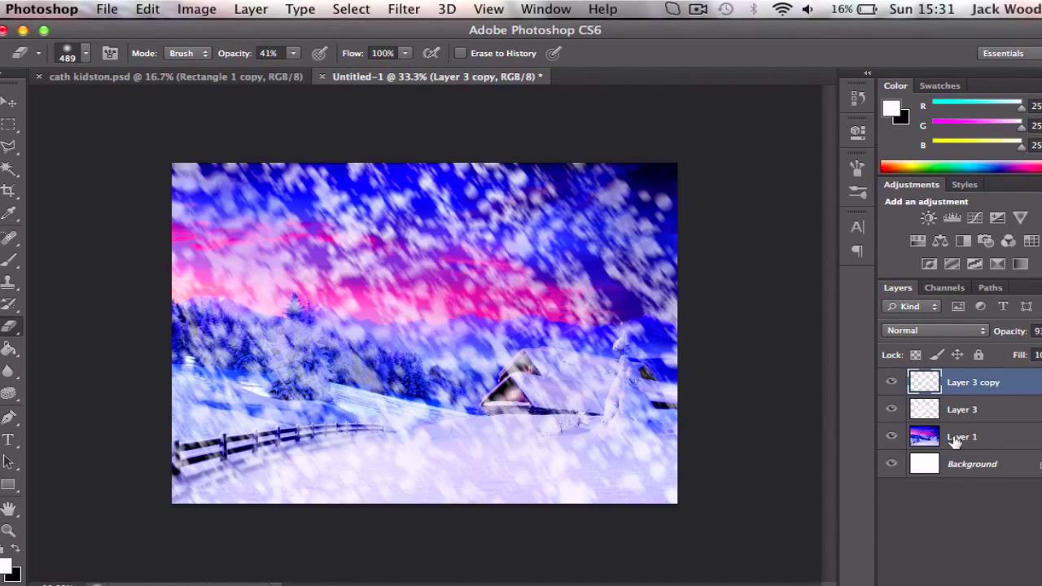
left_click(893, 409)
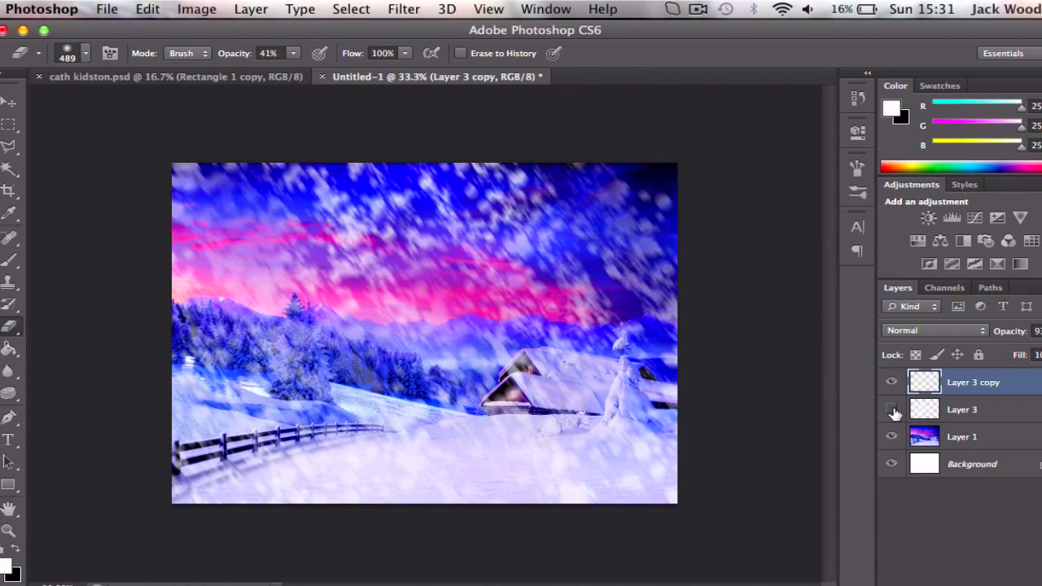
left_click(894, 411)
left_click(896, 383)
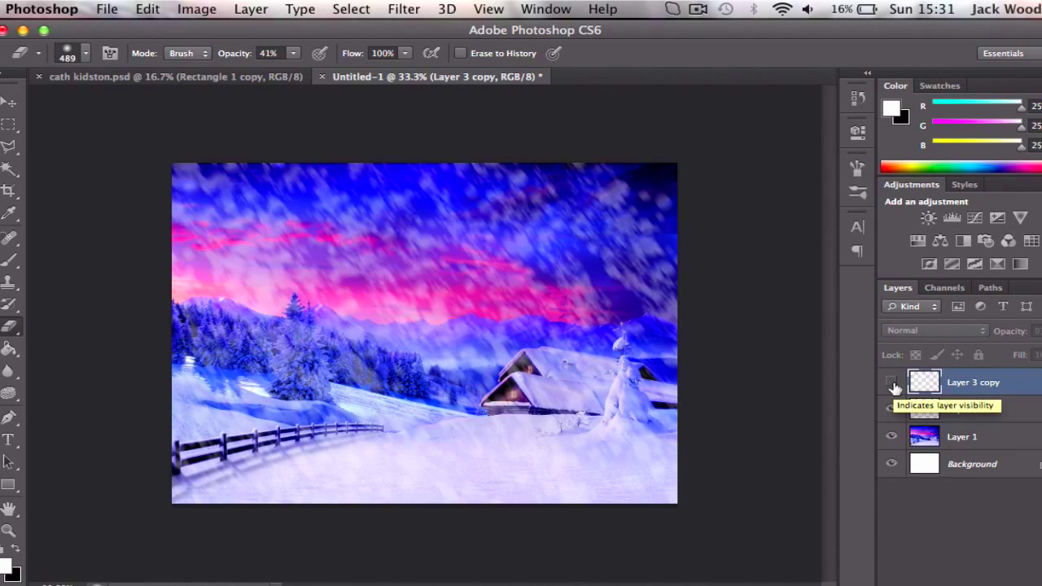
left_click(952, 411)
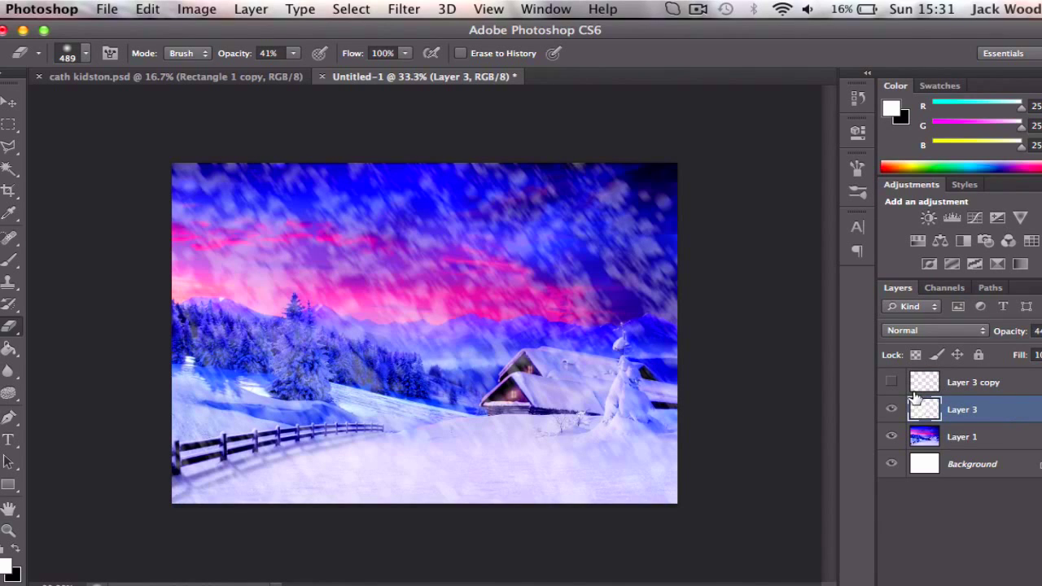
left_click(889, 386)
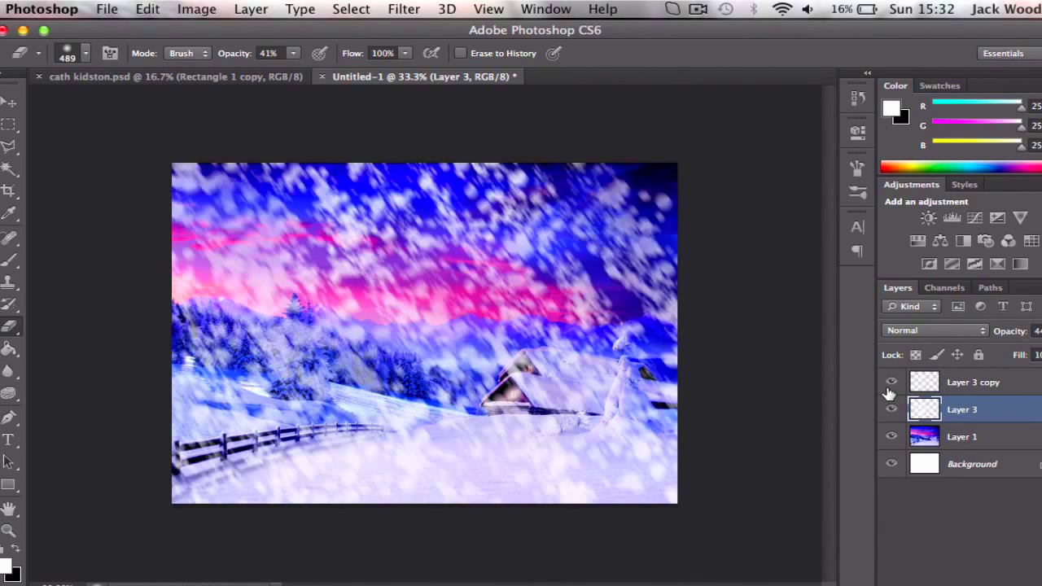
left_click(965, 388)
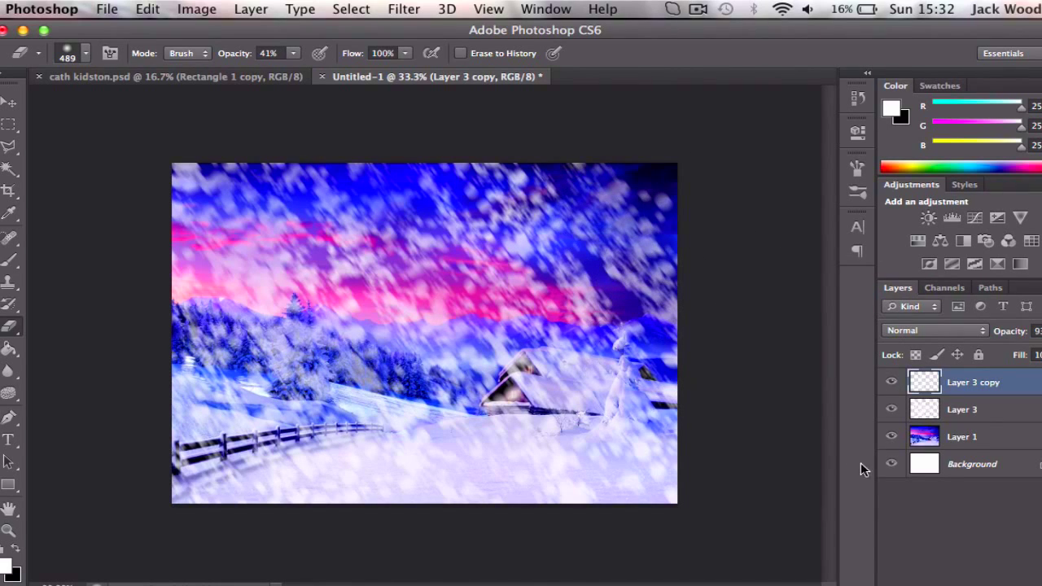
Merge the two snow layers and scale the result down to 65%.
left_click(992, 417, "shift")
key("ctrl+e")
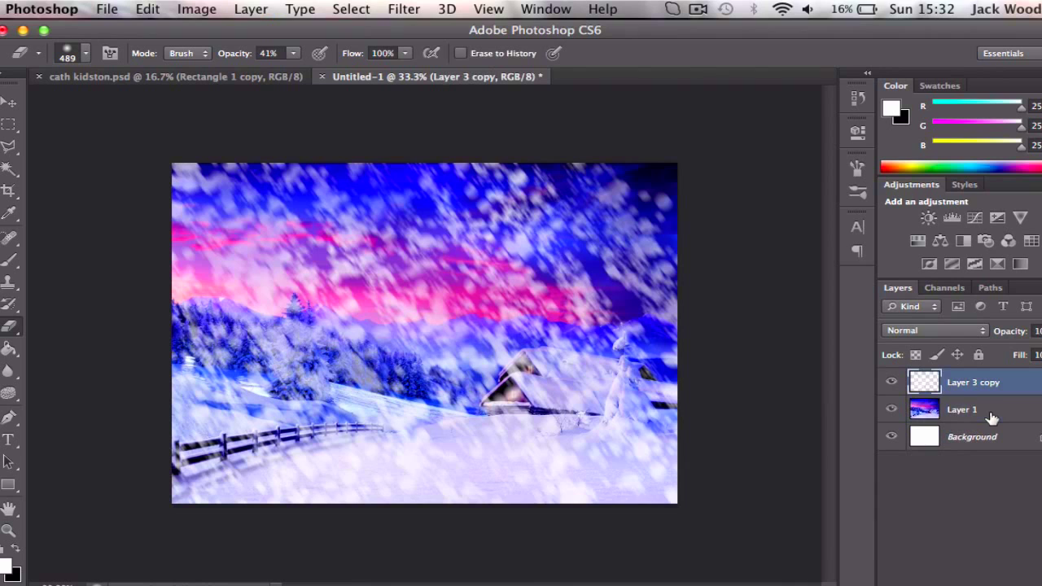
key("ctrl+t")
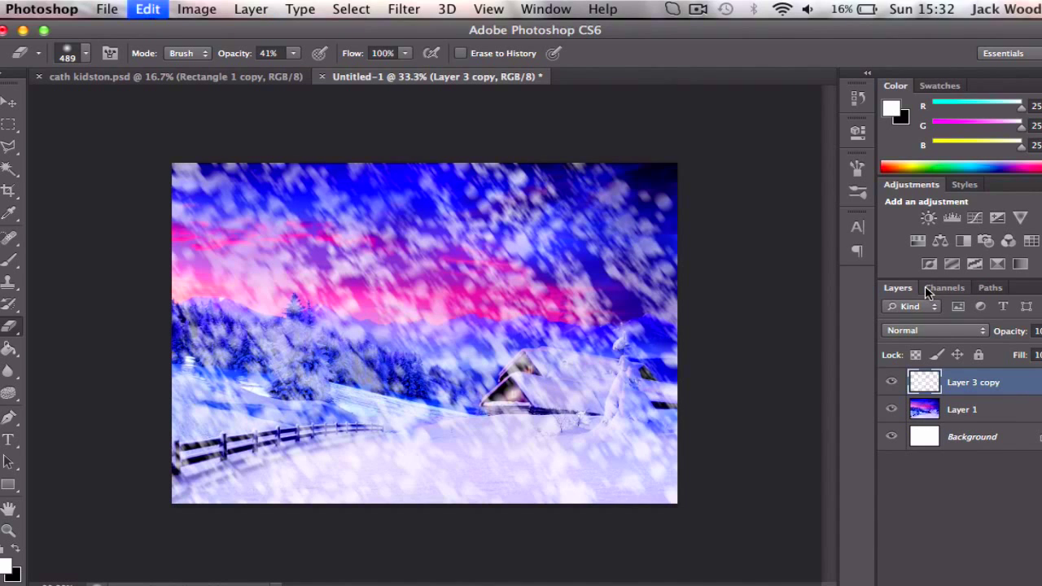
left_click_drag(675, 160, 499, 283)
left_click(20, 112)
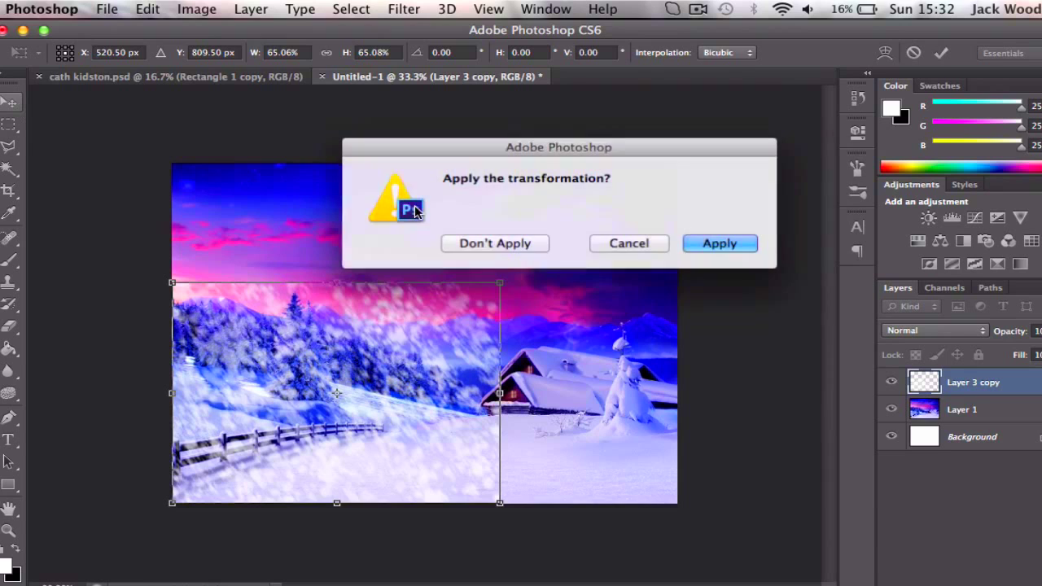
left_click(720, 245)
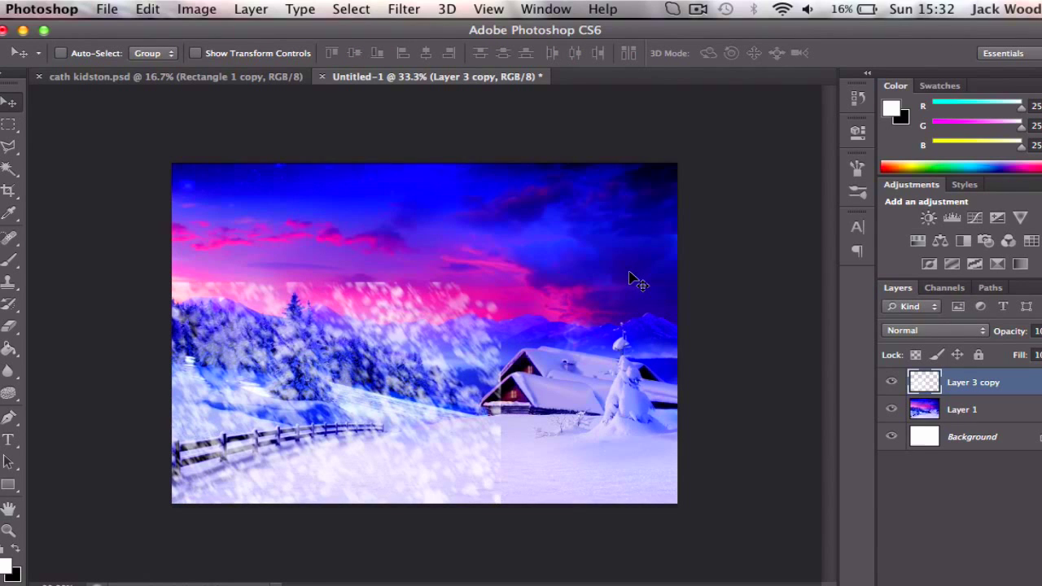
Duplicate it as Layer 3 copy 2 and shift it right over the lower scene.
right_click(976, 382)
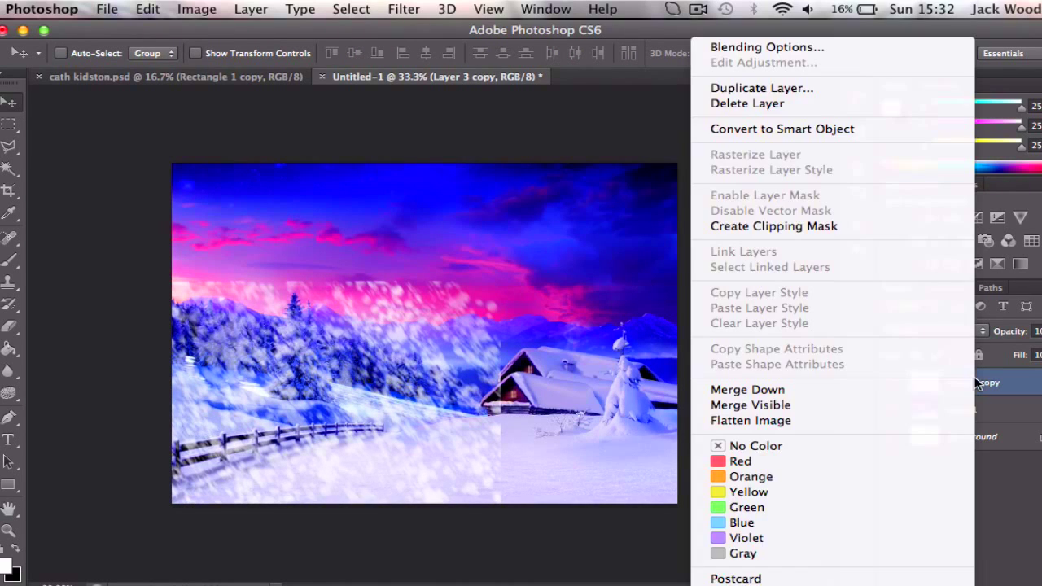
left_click(806, 88)
left_click(724, 251)
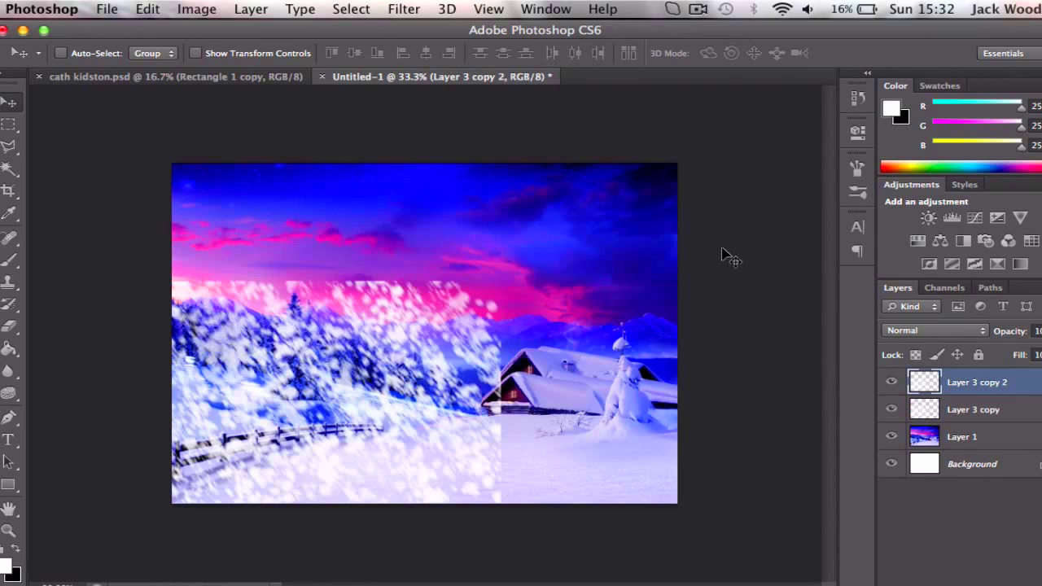
left_click_drag(337, 291, 544, 287)
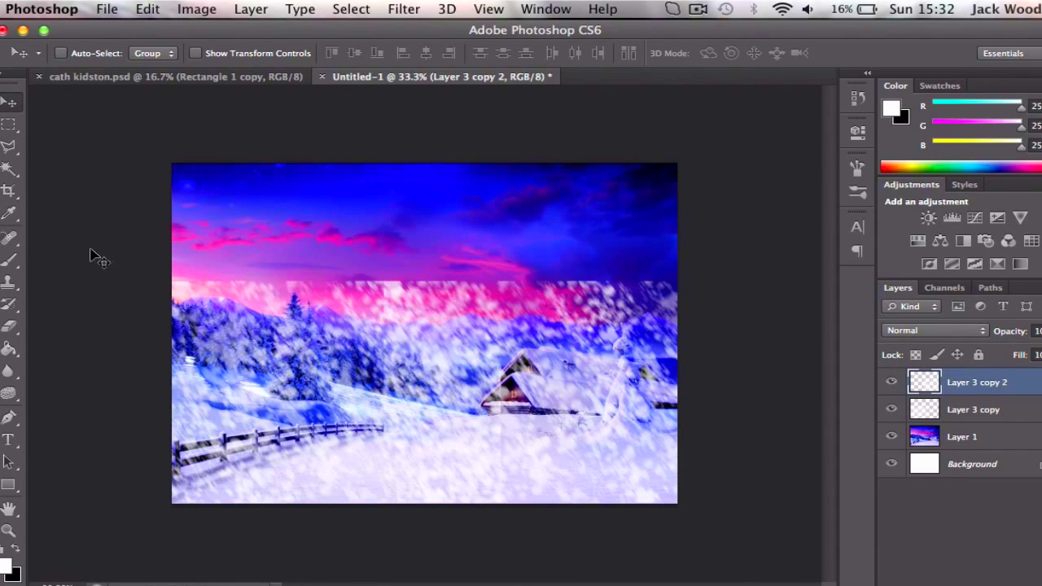
Erase snow across the middle on Layer 3 copy, then merge it with Layer 3 copy 2.
left_click(10, 326)
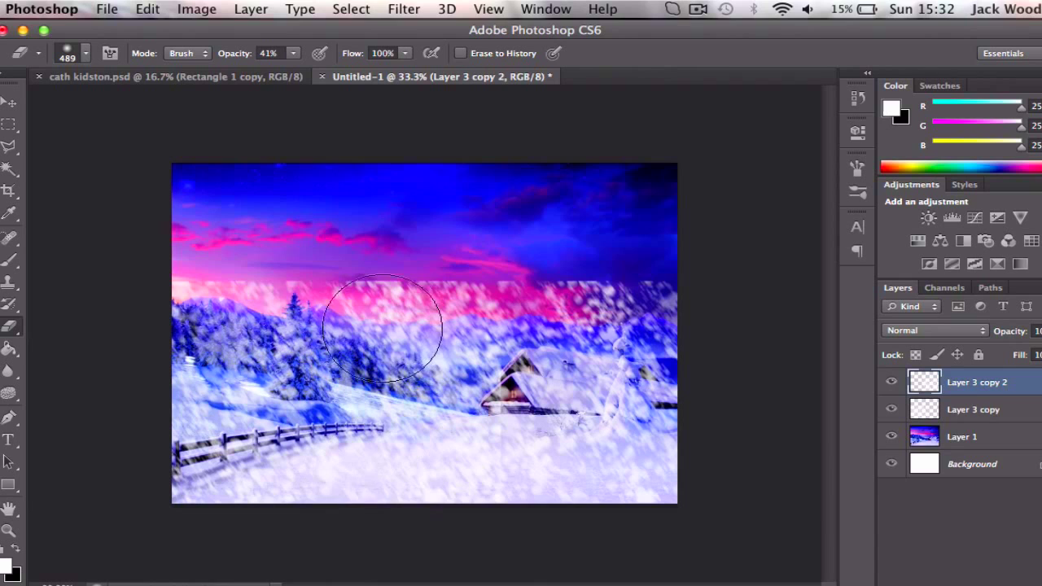
left_click(985, 417)
mouse_move(492, 376)
left_mouse_down()
mouse_move(512, 453)
mouse_move(495, 391)
mouse_move(488, 453)
mouse_move(470, 321)
mouse_move(489, 432)
mouse_move(581, 349)
left_mouse_up()
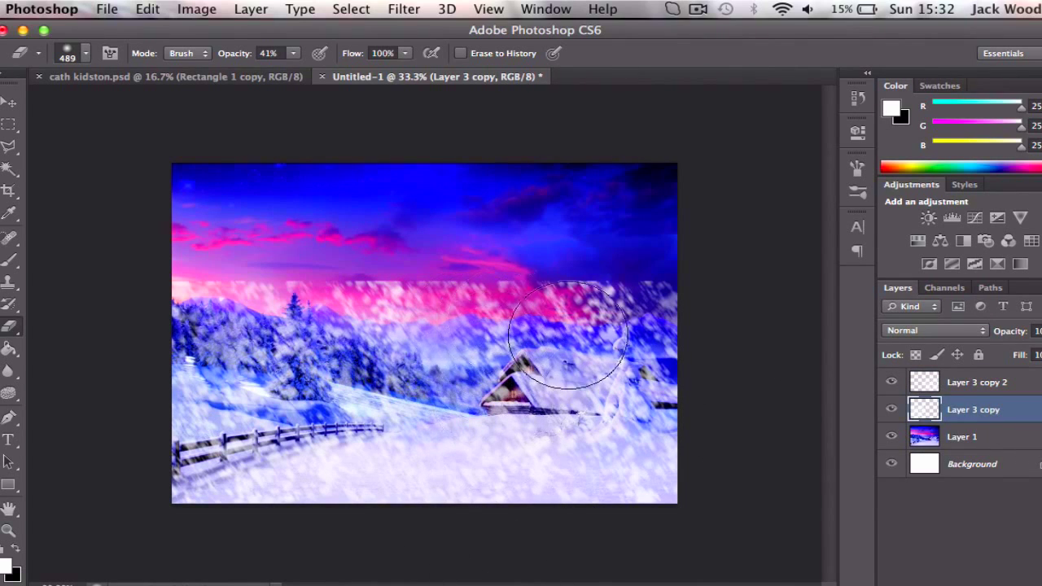
left_click(1006, 391, "shift")
key("ctrl+e")
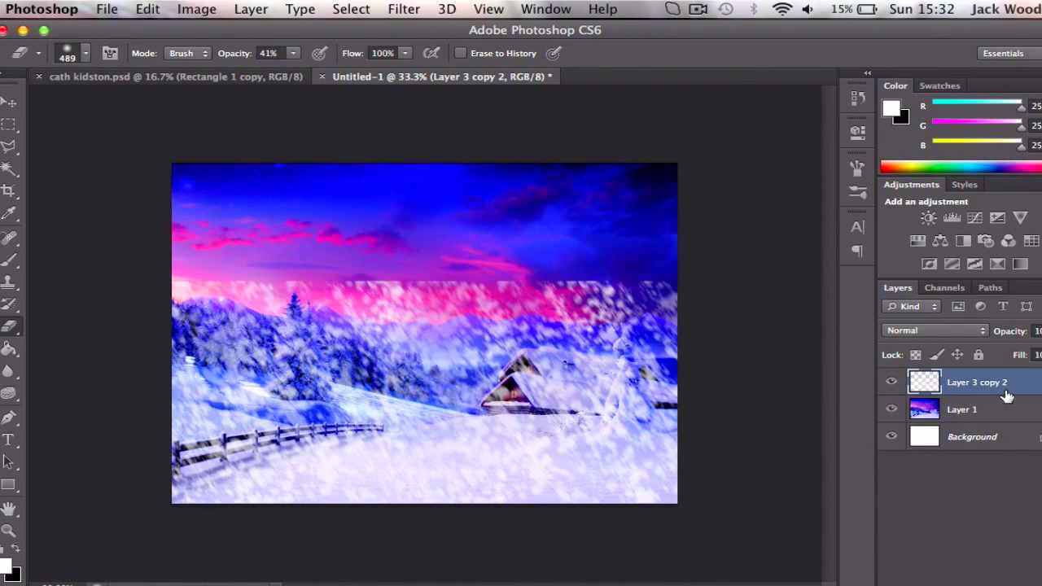
Duplicate the snow layer as Layer 3 copy 3 and move it up over the sky.
right_click(1006, 395)
left_click(824, 87)
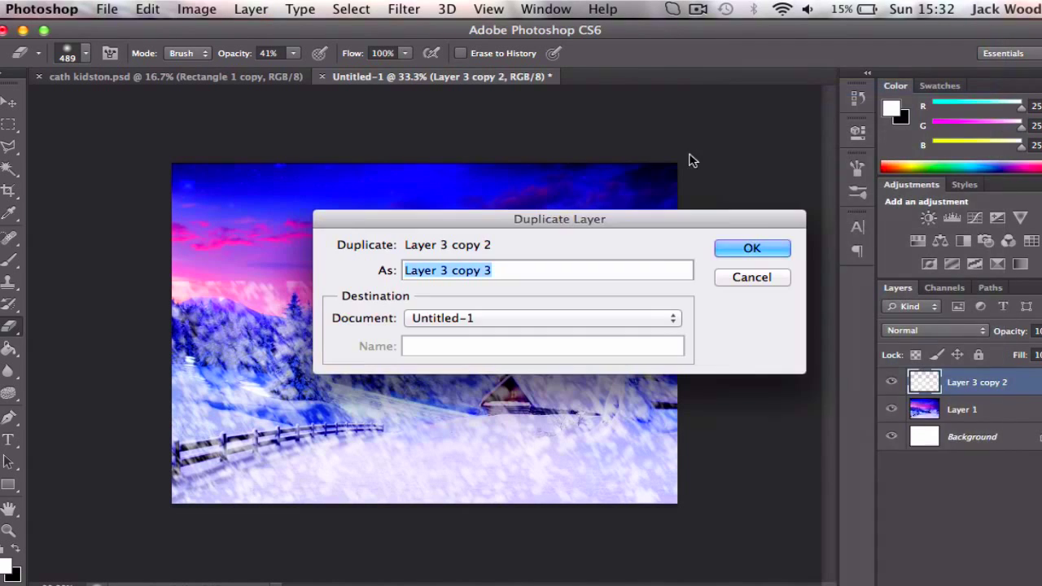
left_click(751, 249)
left_click(11, 103)
left_click_drag(456, 350, 464, 260)
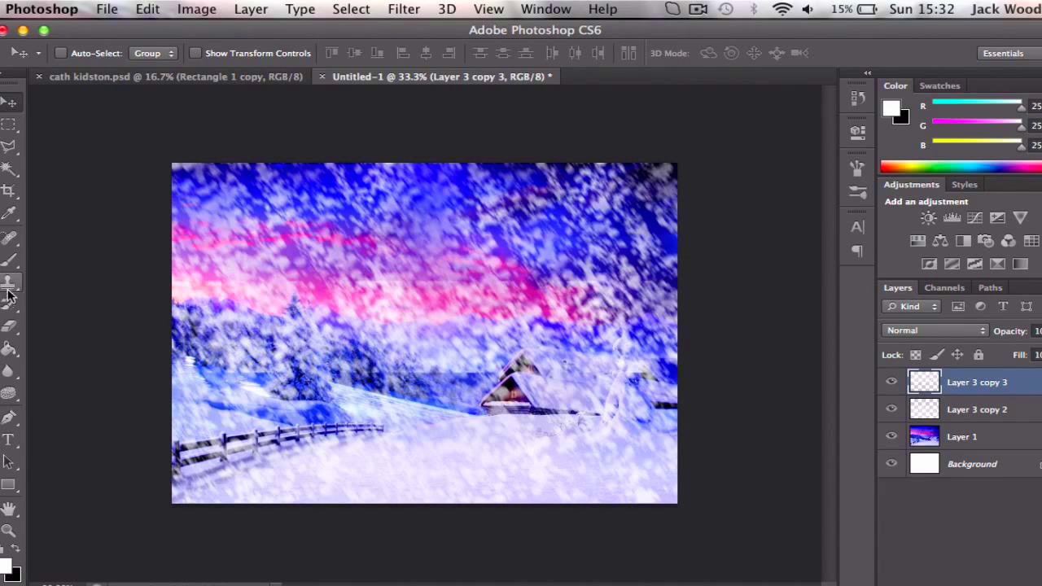
Erase snow over the trees and right of the house on both snow layers.
left_click(10, 326)
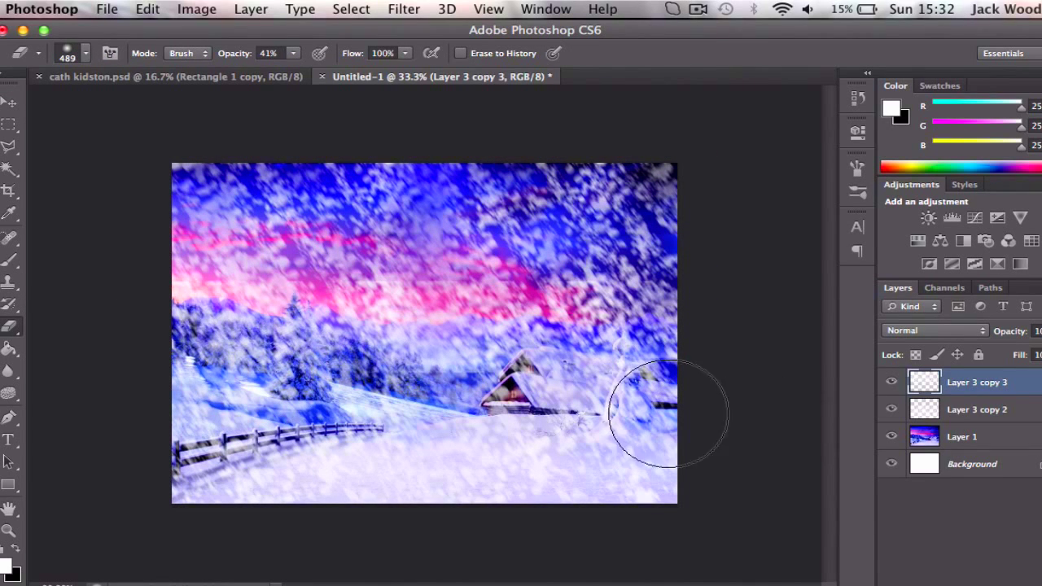
mouse_move(667, 413)
left_mouse_down()
mouse_move(178, 344)
mouse_move(565, 354)
mouse_move(768, 377)
left_mouse_up()
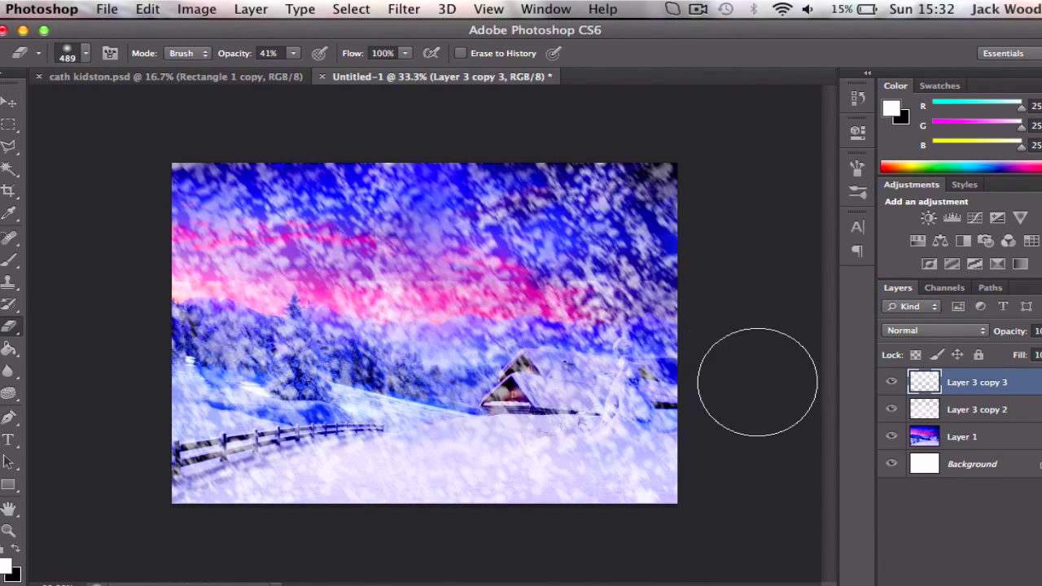
left_click(1009, 409)
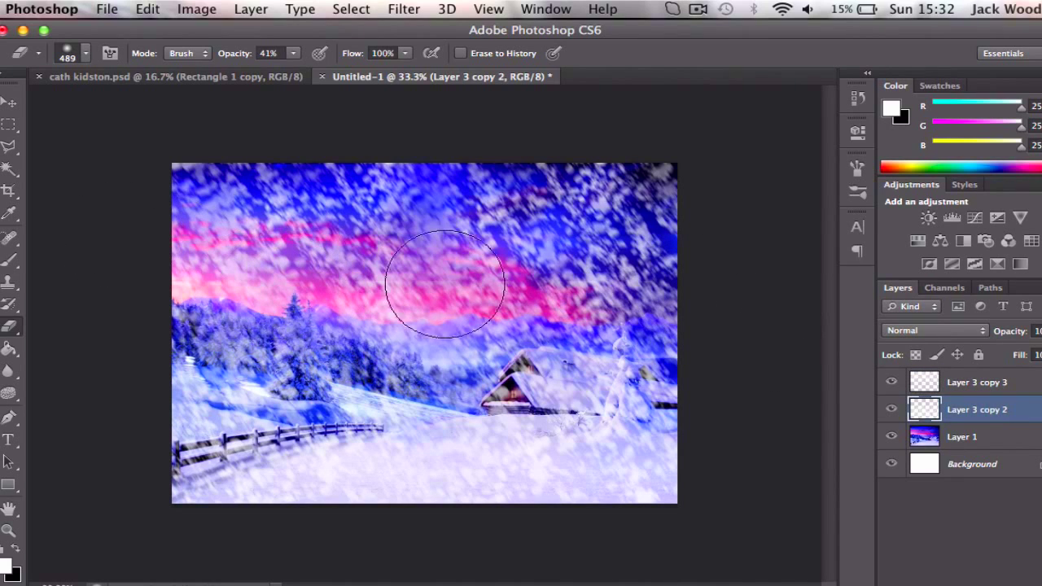
left_click_drag(269, 350, 316, 368)
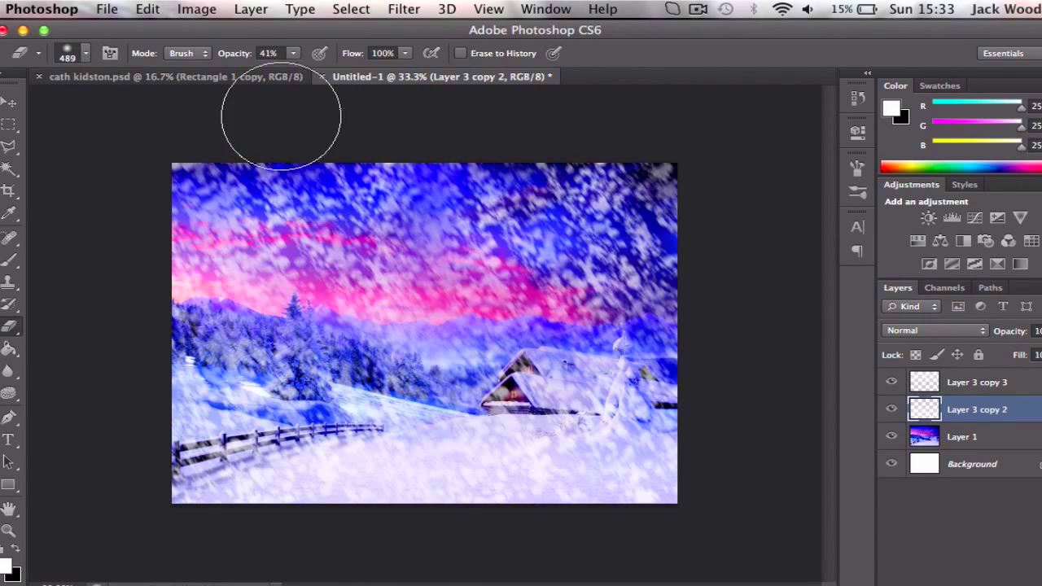
left_click(251, 76)
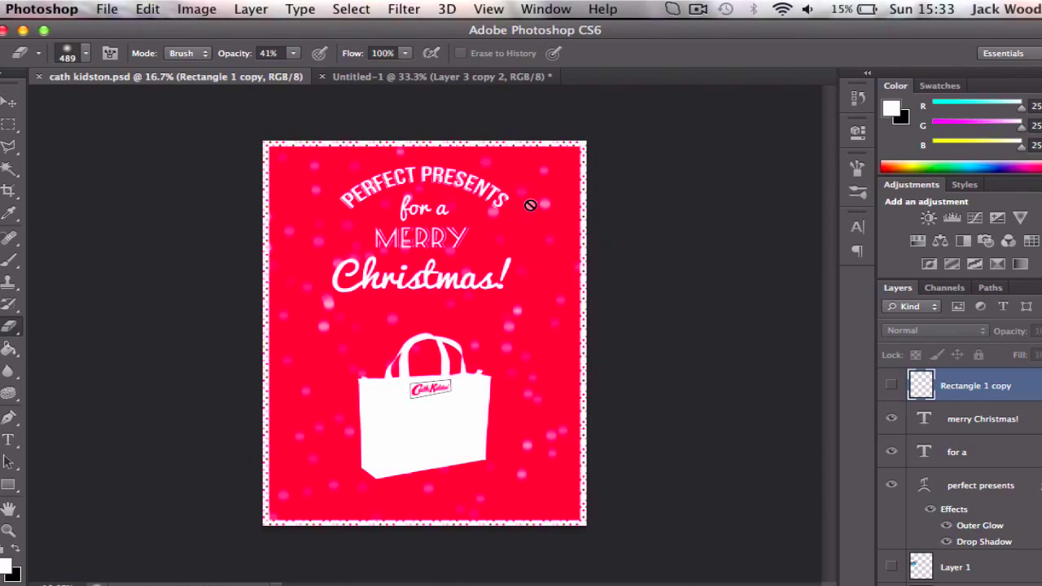
left_click(456, 78)
Switch to the Brush tool and review its Shape Dynamics and Scattering settings.
left_click(11, 260)
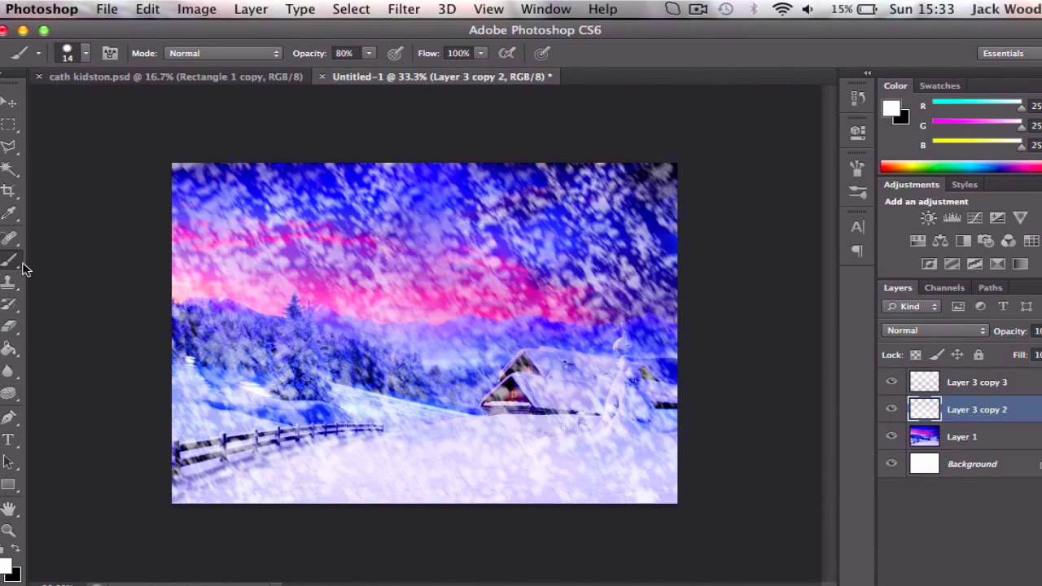
left_click(858, 168)
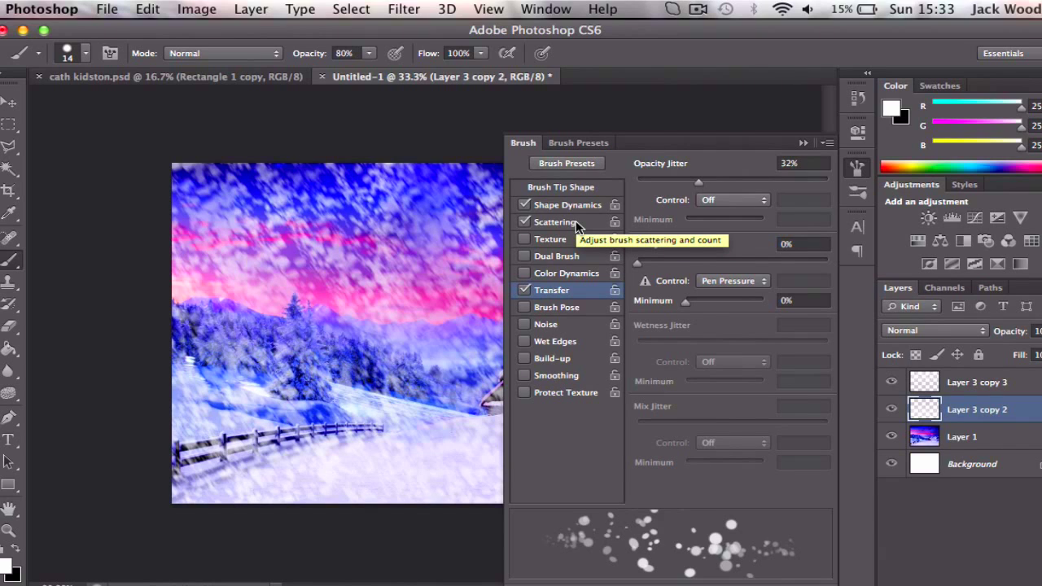
left_click(803, 144)
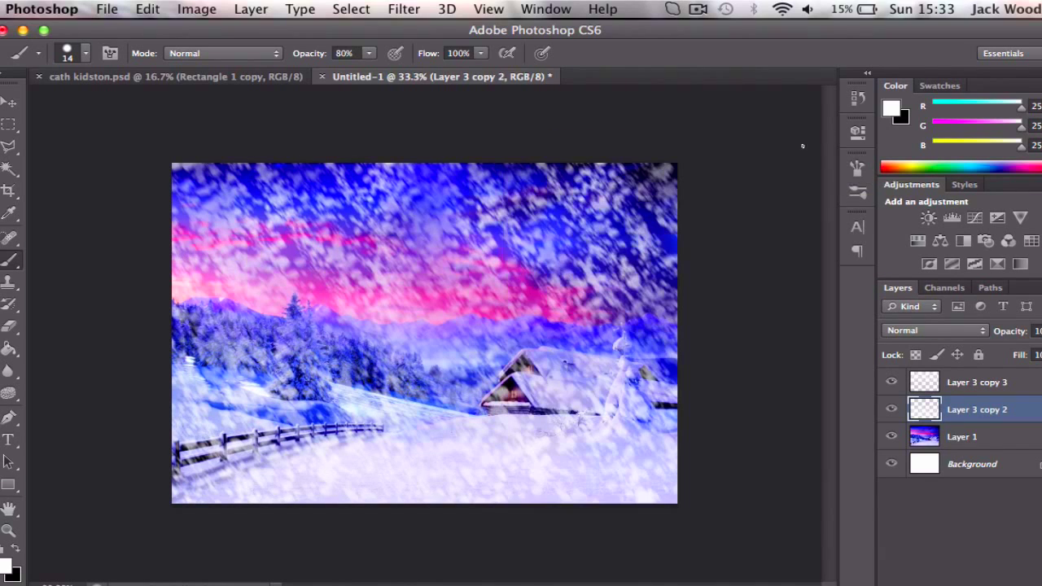